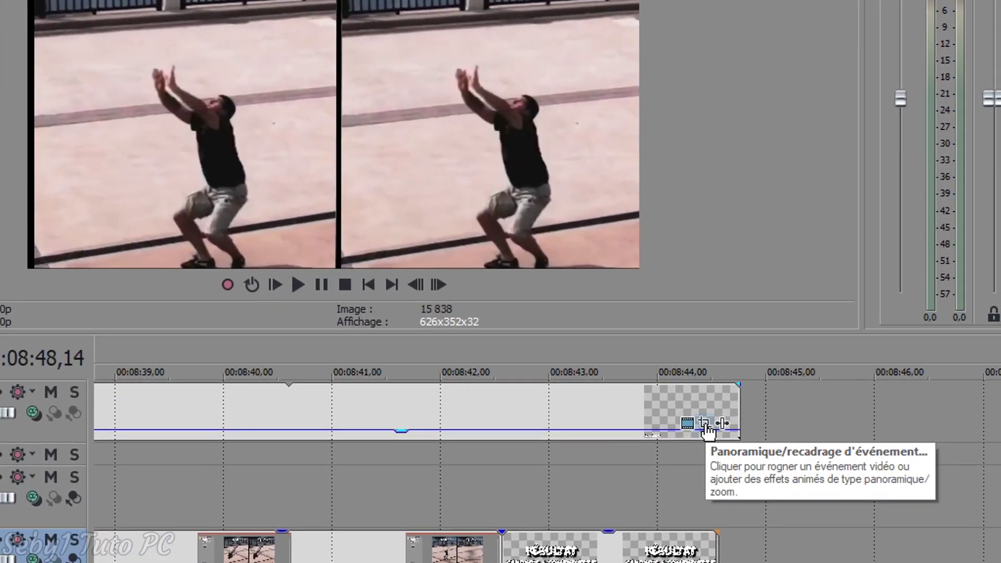
Step: Open the pan/crop settings of the upper video event and shift its crop frame over the Avant/Après footage
click(704, 423)
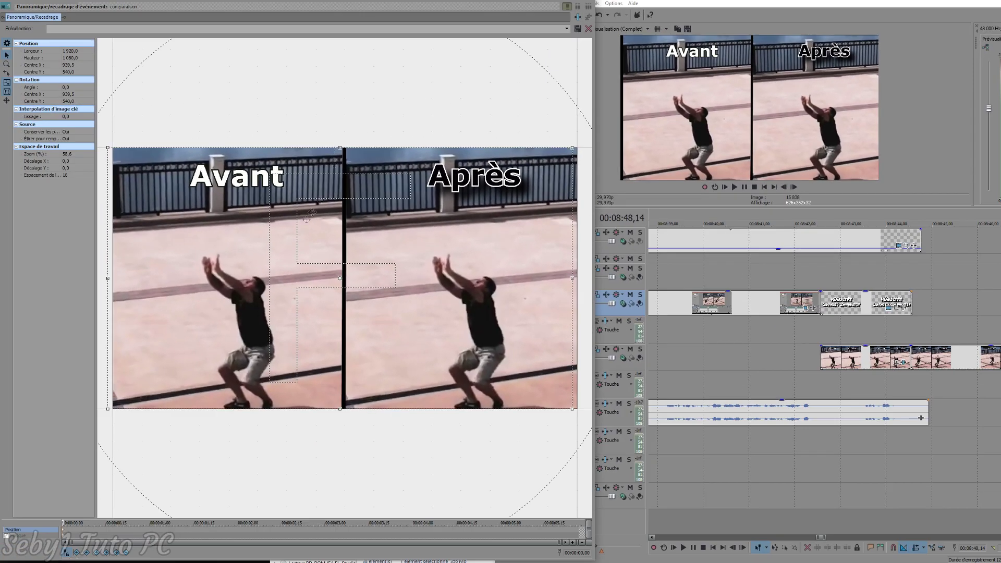
drag(312, 213, 237, 215)
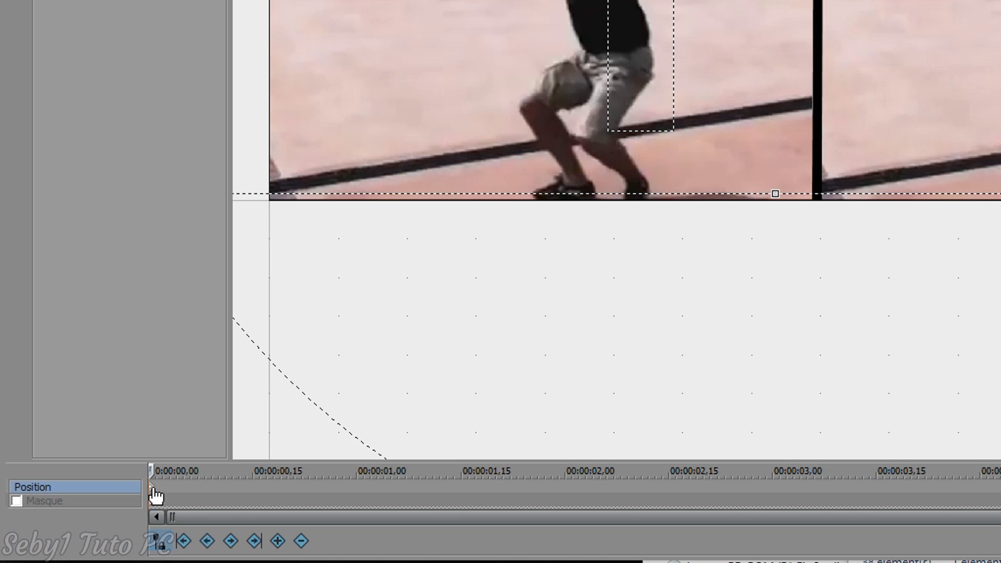
drag(527, 2, 438, 1)
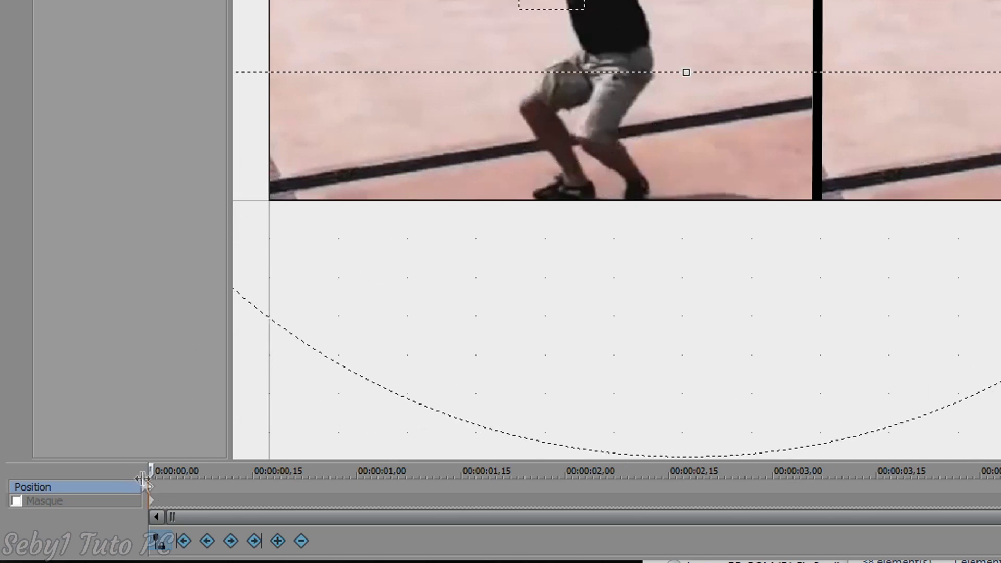
Step: Mask the event with a rectangle around the Avant half of the picture and reposition the crop frame
click(152, 502)
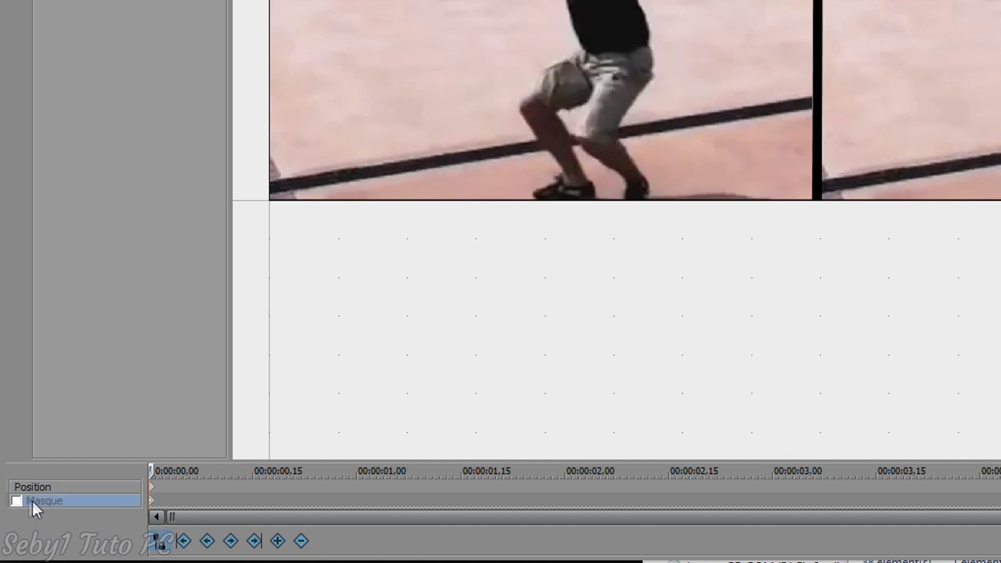
click(18, 502)
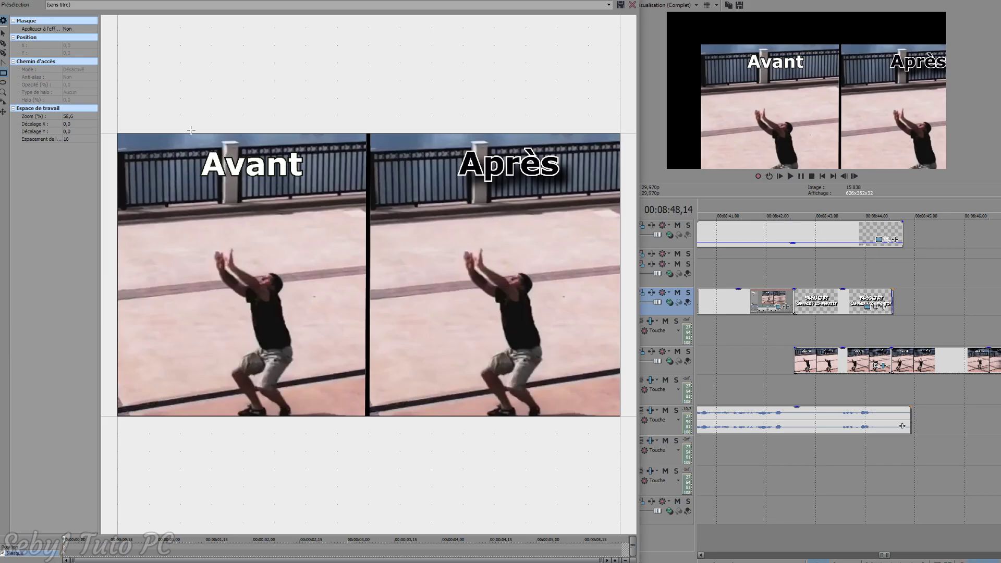
drag(191, 130, 365, 422)
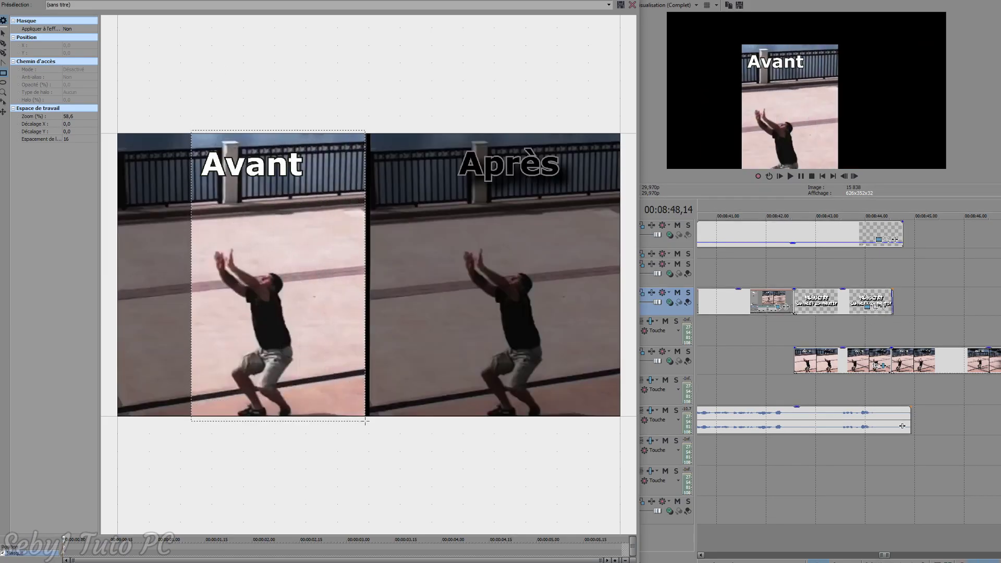
click(63, 547)
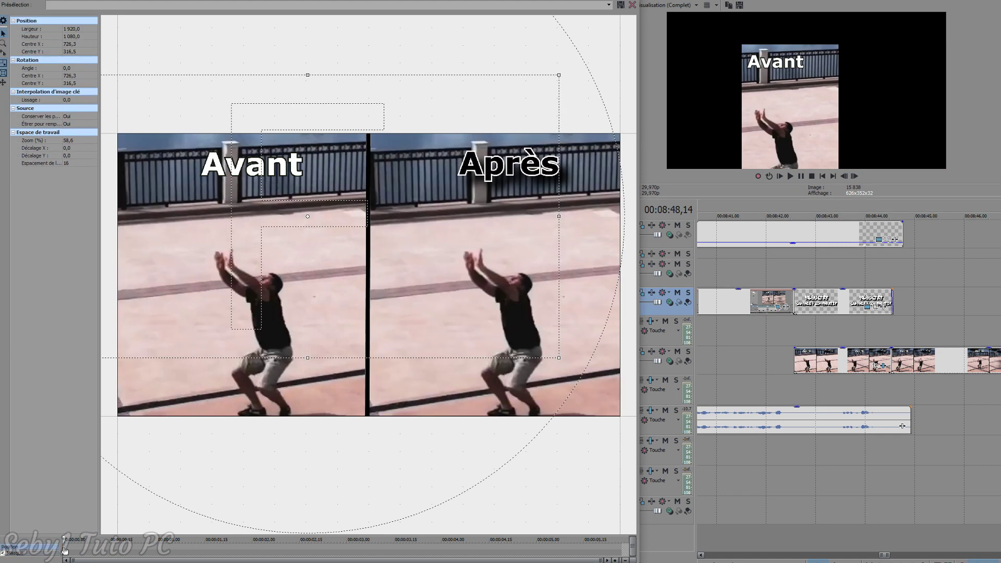
drag(296, 200, 420, 268)
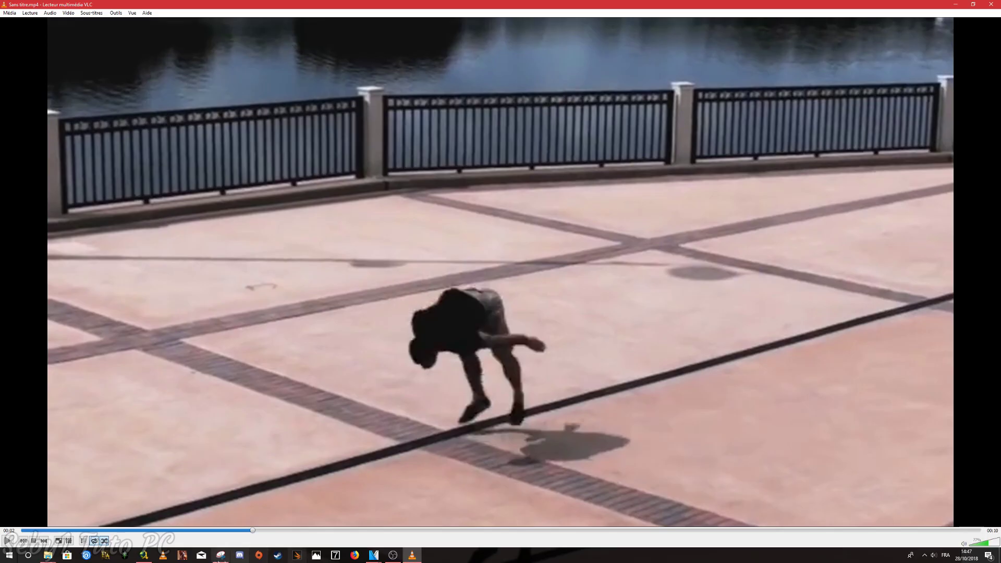
Step: In VLC, take a rectangular screen capture of the full video frame and open the Save As dialog for it
click(8, 541)
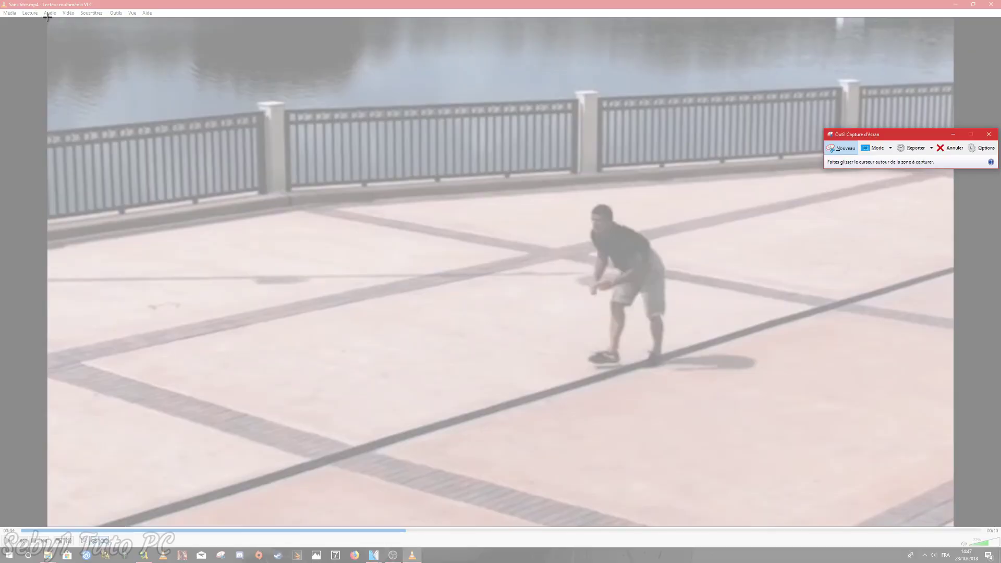
drag(47, 17, 954, 528)
click(20, 16)
click(31, 36)
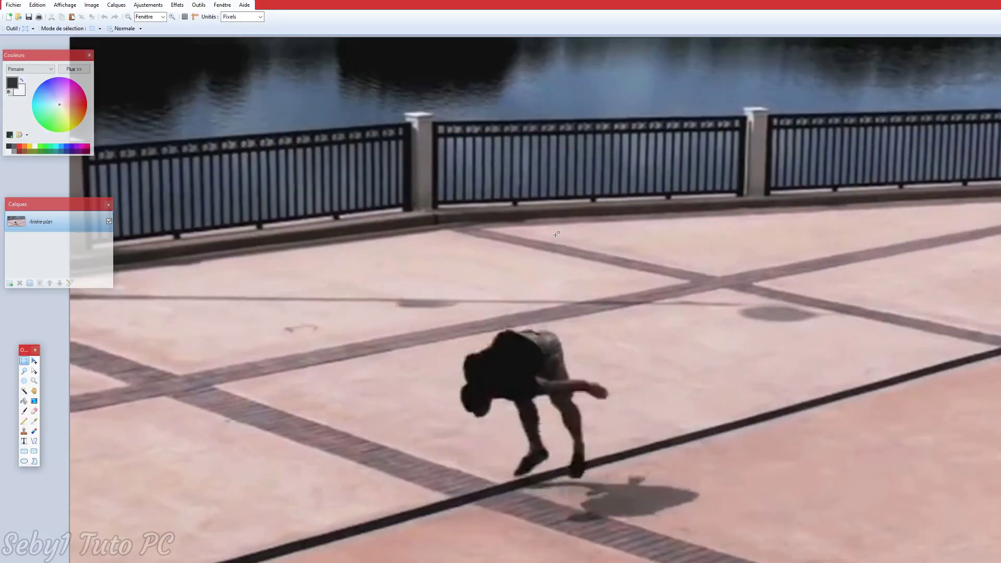
Step: In Paint.NET, select a rectangular area of clean ground around the crossing brick lines as a patch
drag(548, 231, 856, 327)
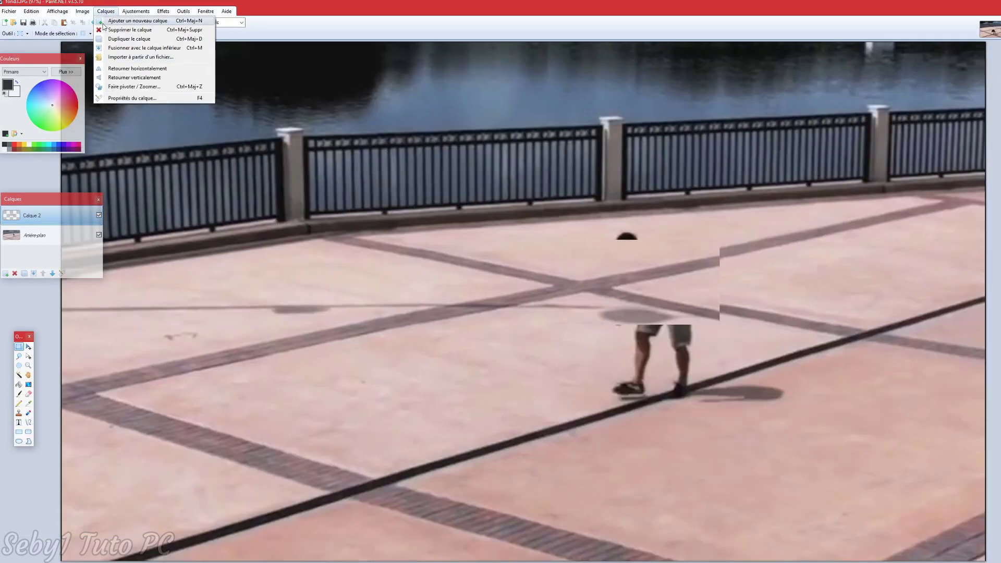
click(156, 85)
drag(548, 208, 386, 285)
drag(313, 327, 313, 326)
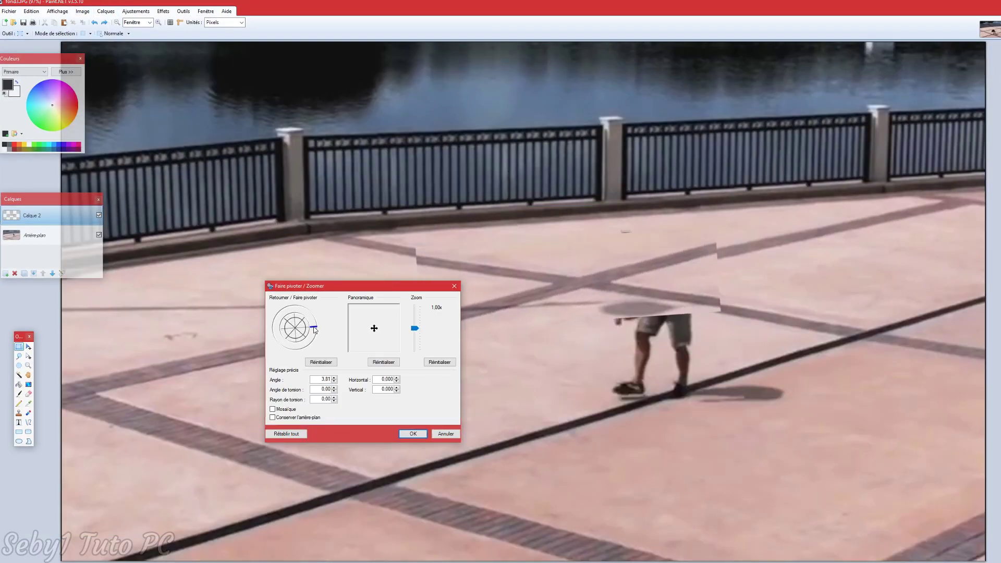
drag(364, 287, 276, 327)
drag(285, 367, 296, 363)
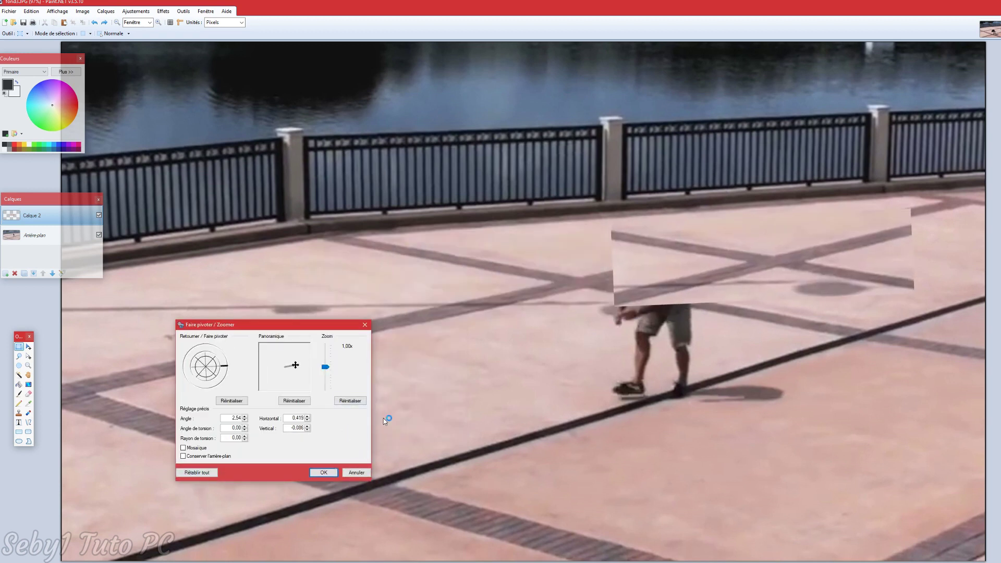
click(357, 472)
Step: Rotate the pasted ground patch on Calque 2 slightly so its brick lines follow those of the background
click(106, 11)
click(156, 85)
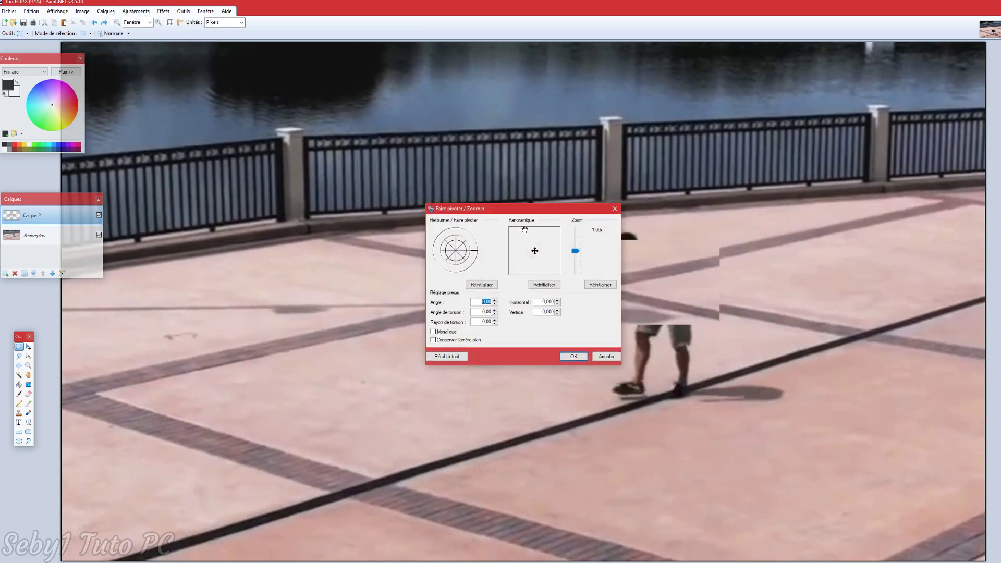
drag(510, 208, 268, 226)
drag(236, 267, 239, 270)
click(335, 373)
Step: Delete the excess part on the patch's left side, then cut, repaste and nudge the remainder up to align the brick lines
mouse_move(400, 222)
mouse_down()
mouse_move(736, 342)
mouse_move(551, 358)
mouse_move(570, 352)
mouse_up()
key(Delete)
mouse_move(748, 194)
mouse_down()
mouse_move(507, 370)
mouse_move(526, 349)
mouse_up()
key(ctrl+x)
key(ctrl+v)
key(Up)
key(Up)
key(Up)
key(Up)
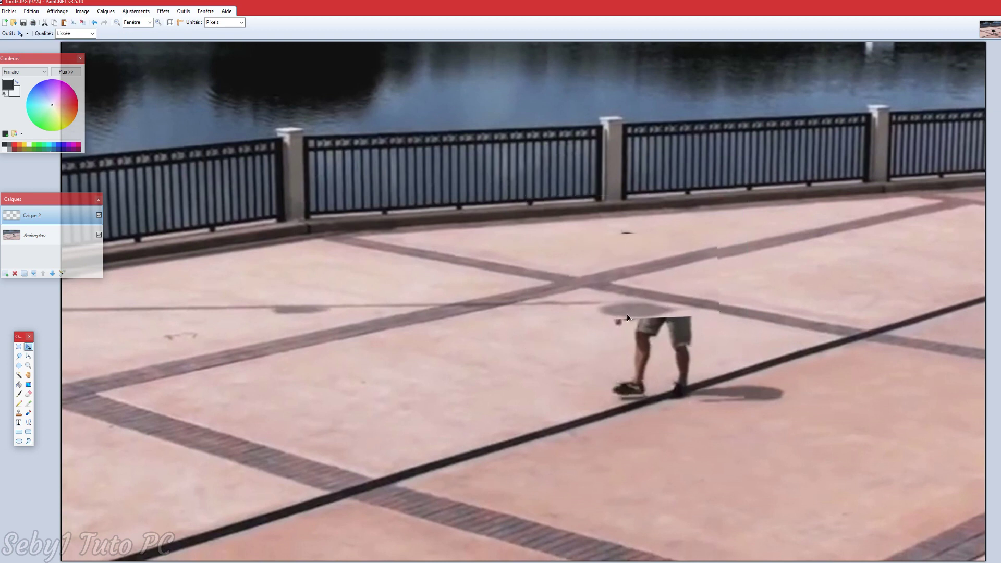
Step: Trim the excess strip off the right edge of the ground patch with a rectangular selection
click(18, 347)
drag(784, 191, 704, 332)
key(Delete)
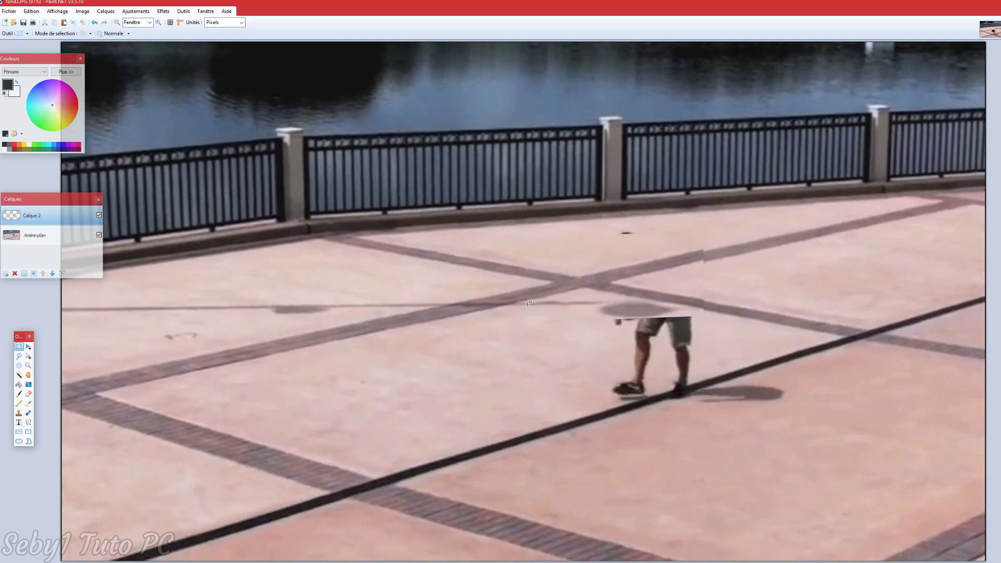
Step: Merge Calque 2 with the ground patch down into the Arrière-plan layer
drag(601, 241, 603, 242)
click(52, 235)
click(538, 233)
click(62, 214)
click(34, 273)
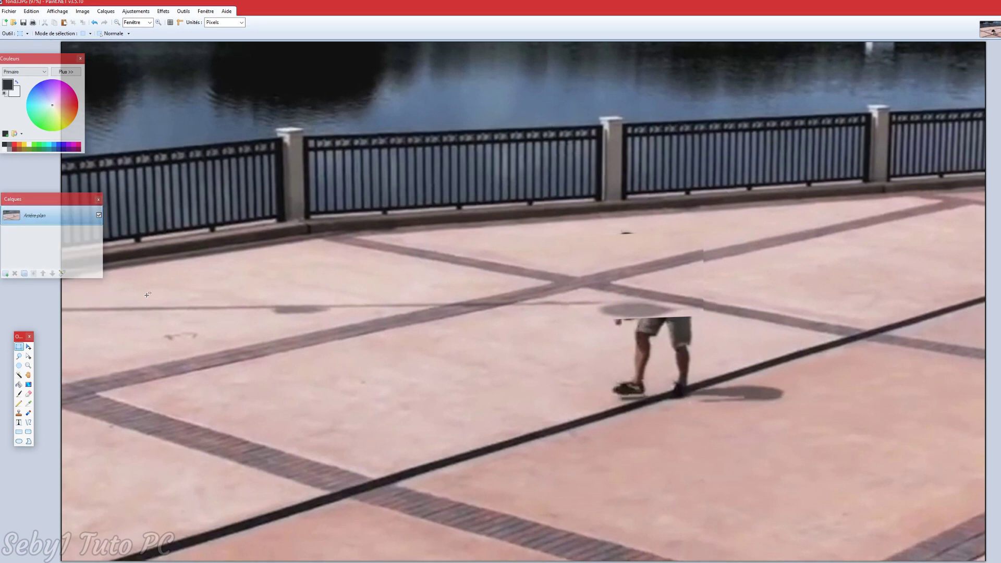
Step: Copy a nearby rectangle of clean ground, paste it and move it over the man's remaining legs
key(m)
click(20, 347)
drag(575, 321, 610, 402)
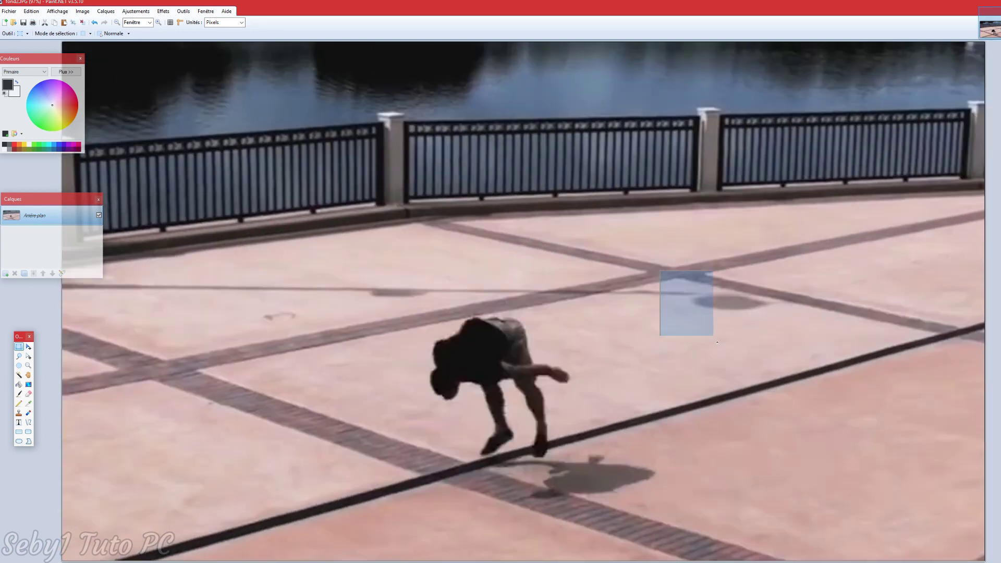
drag(718, 342, 809, 411)
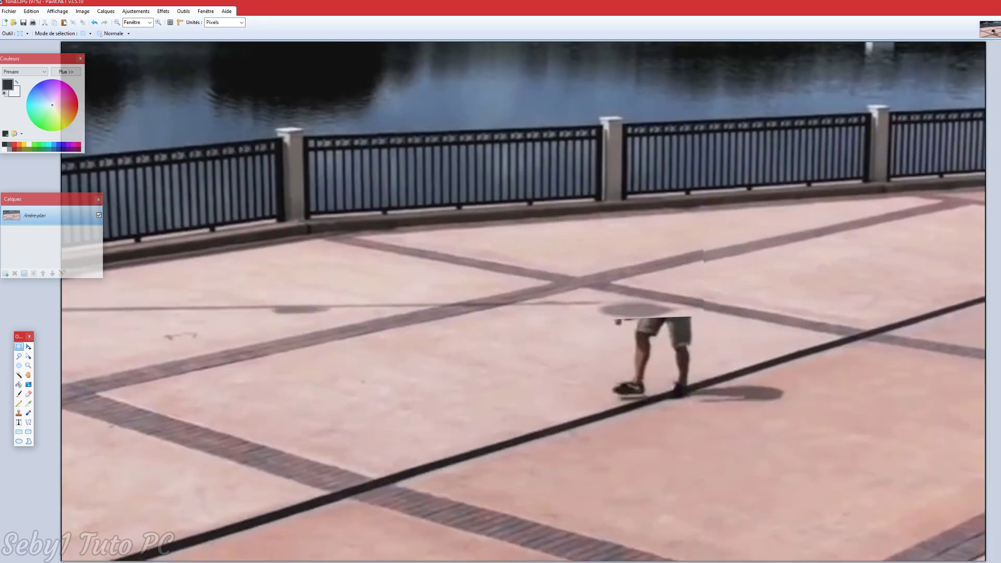
click(84, 11)
key(ctrl+v)
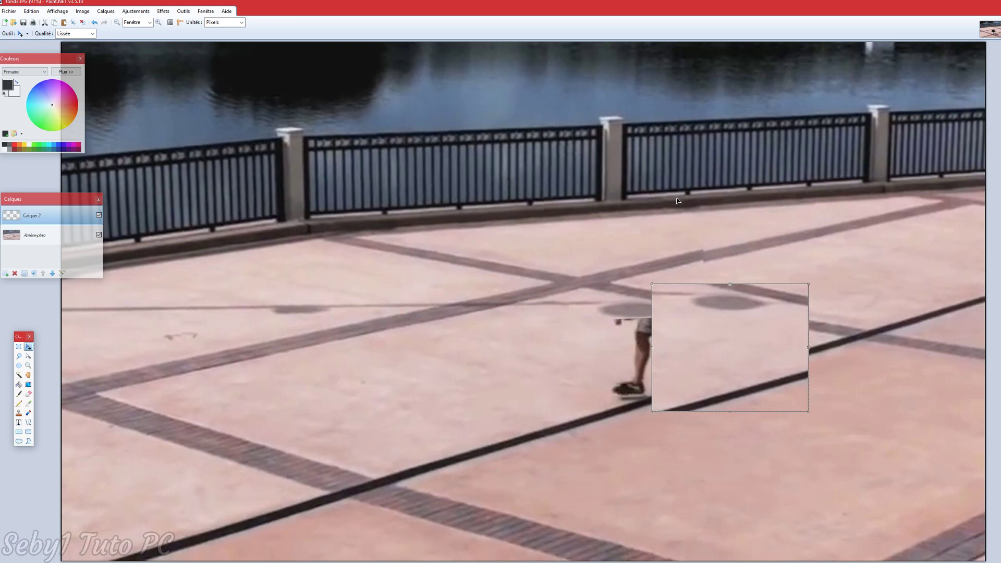
drag(737, 362, 652, 372)
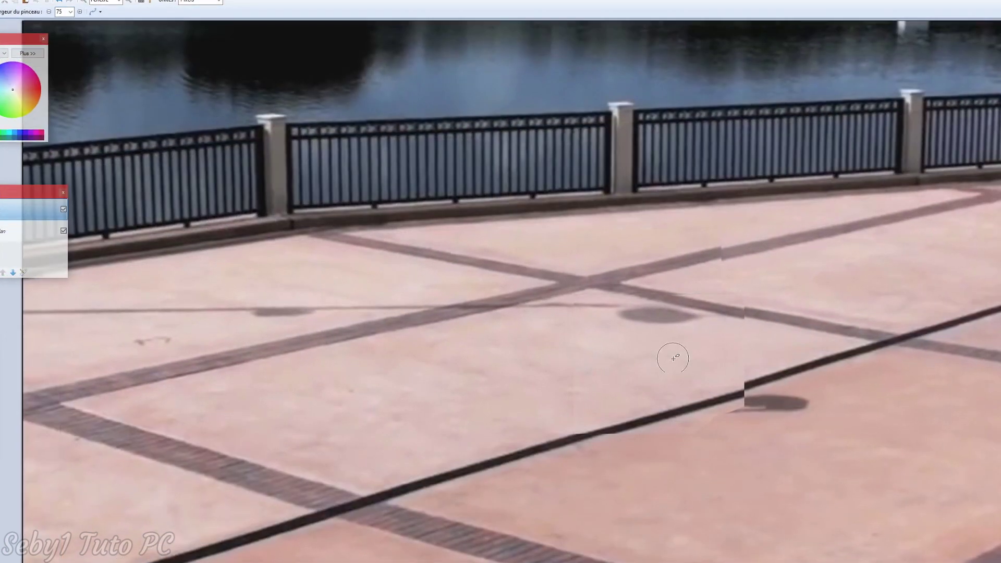
Step: Touch up the remaining seams along the black line and the brick lines with small rectangular selections
mouse_move(732, 408)
mouse_down()
mouse_move(745, 396)
mouse_move(628, 444)
mouse_up()
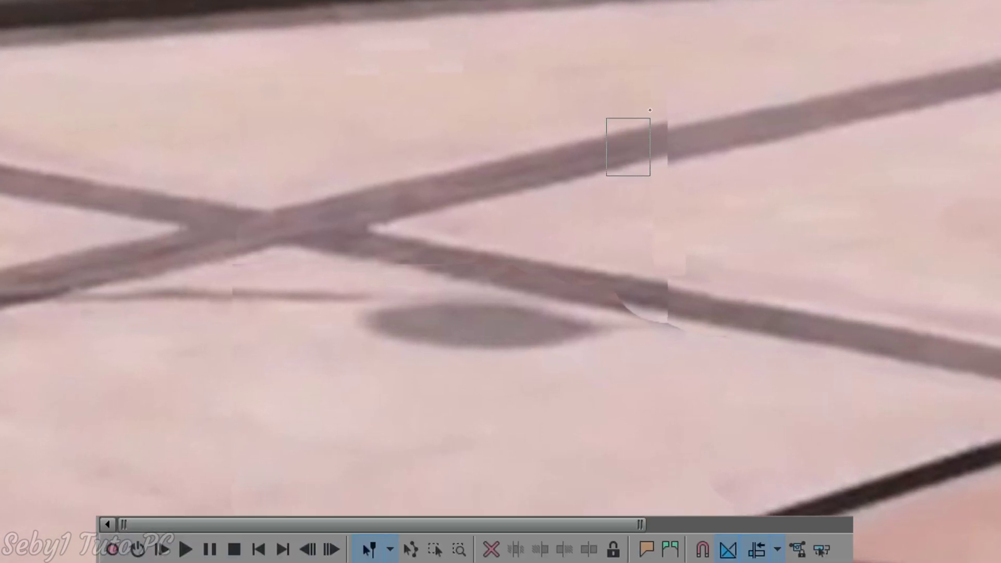
drag(631, 117, 672, 159)
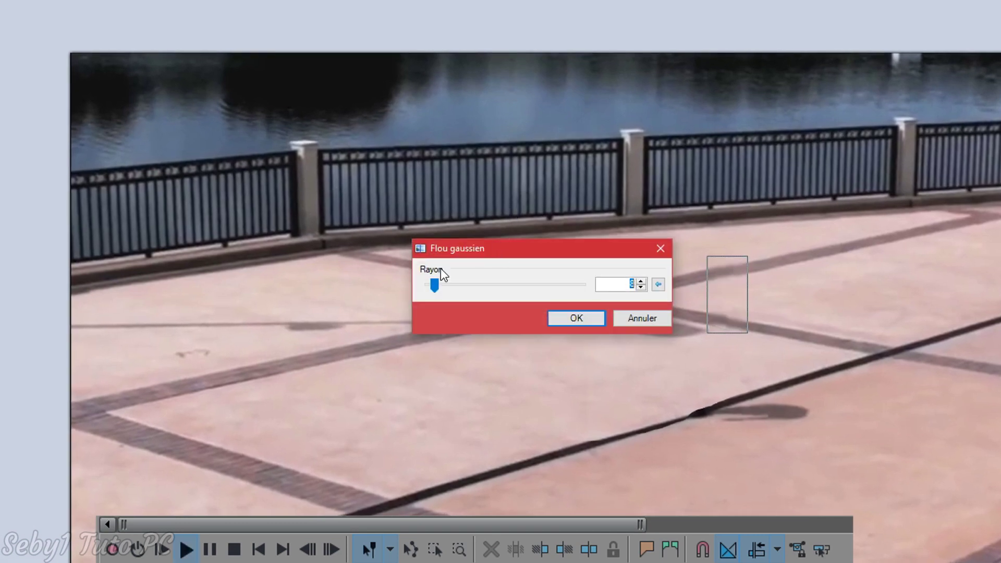
click(641, 288)
click(641, 287)
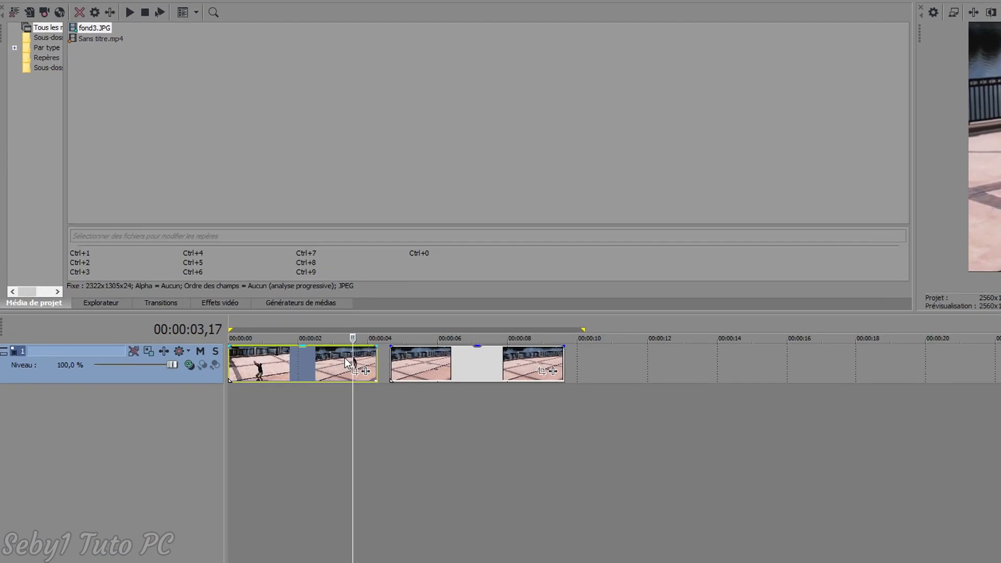
Step: In VEGAS, move the fond3.JPG event earlier to overlap the end of the video clip with a 0.29 crossfade
click(345, 360)
drag(430, 360, 386, 358)
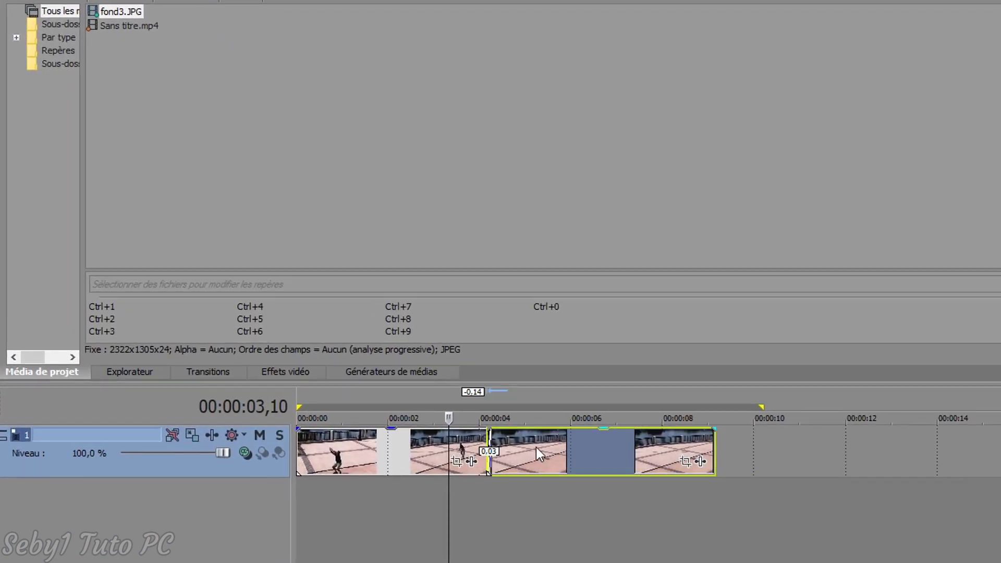
drag(528, 461, 527, 461)
click(455, 466)
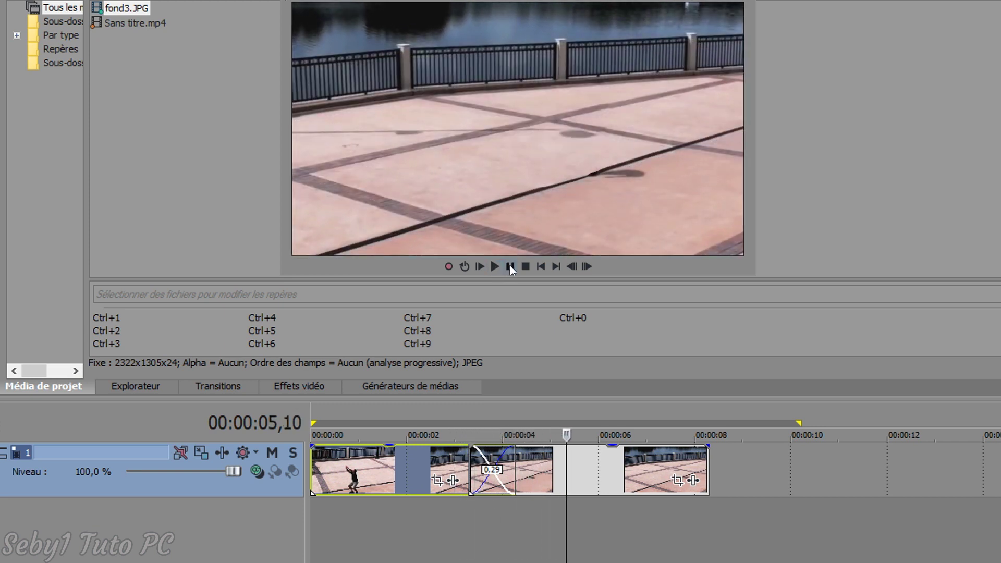
Step: Move the image event further over the video clip to lengthen the crossfade to 1.18, and play the result
drag(635, 470, 606, 471)
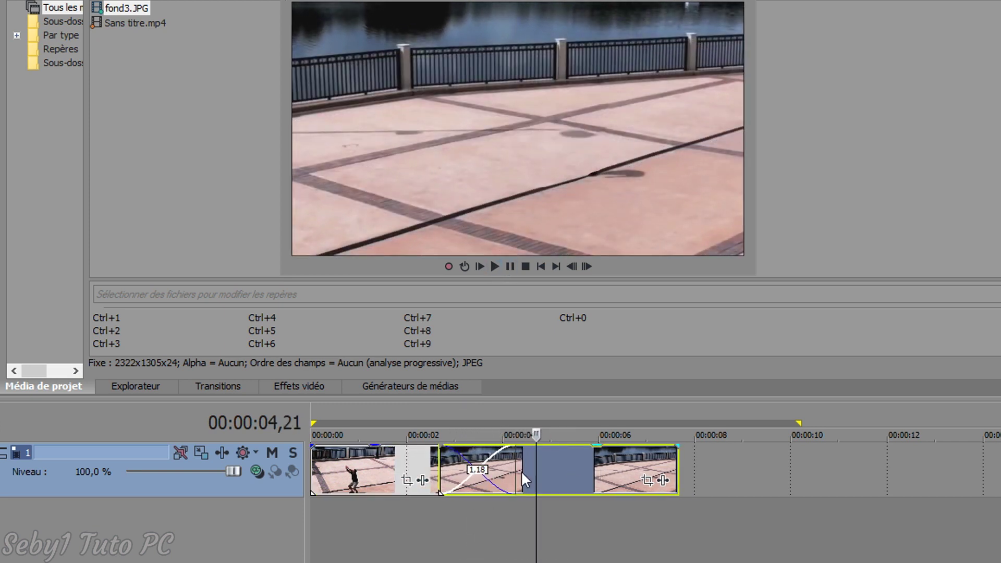
click(381, 455)
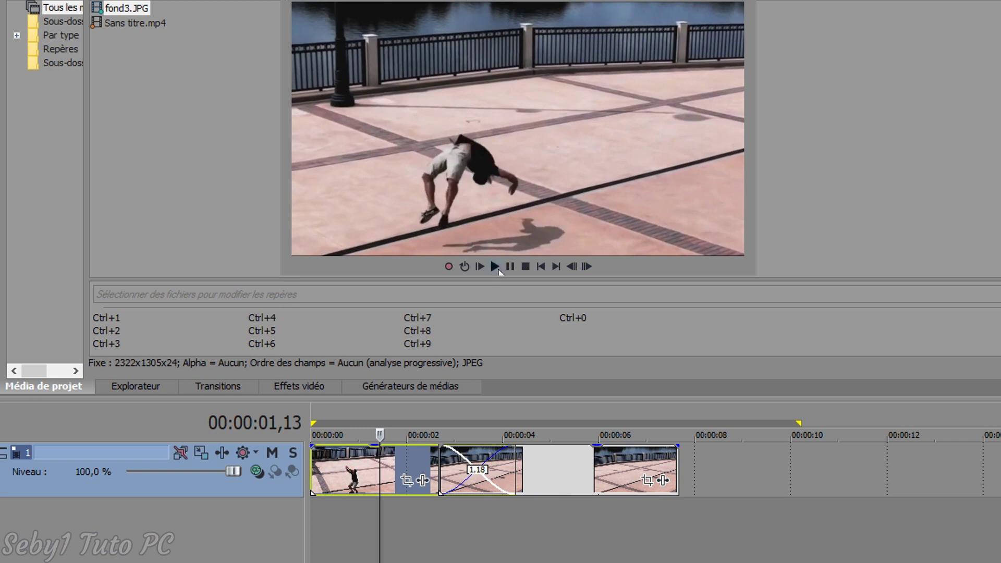
click(496, 267)
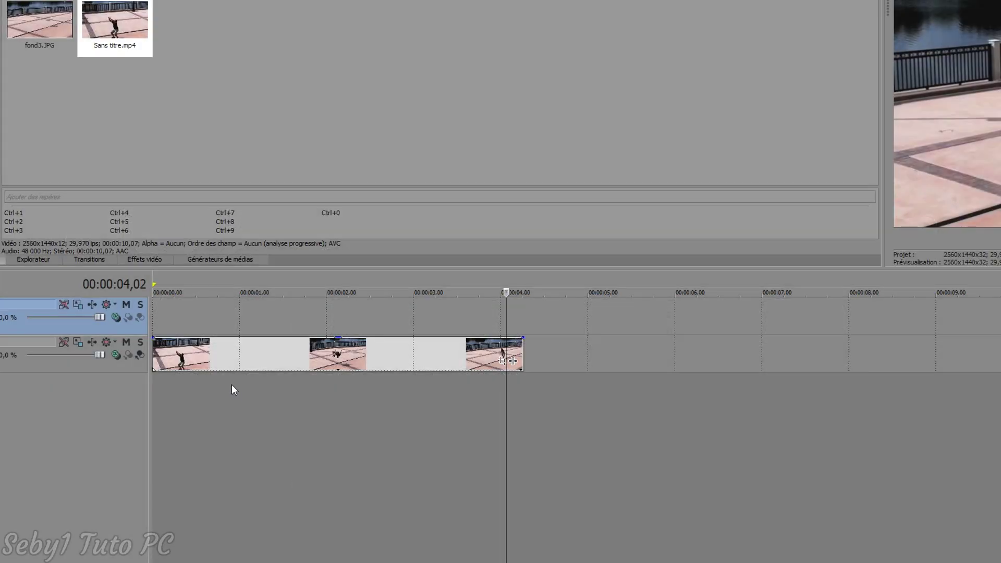
Step: Duplicate the Sans titre.mp4 event onto the empty track above, aligned with the start of the original
click(230, 367)
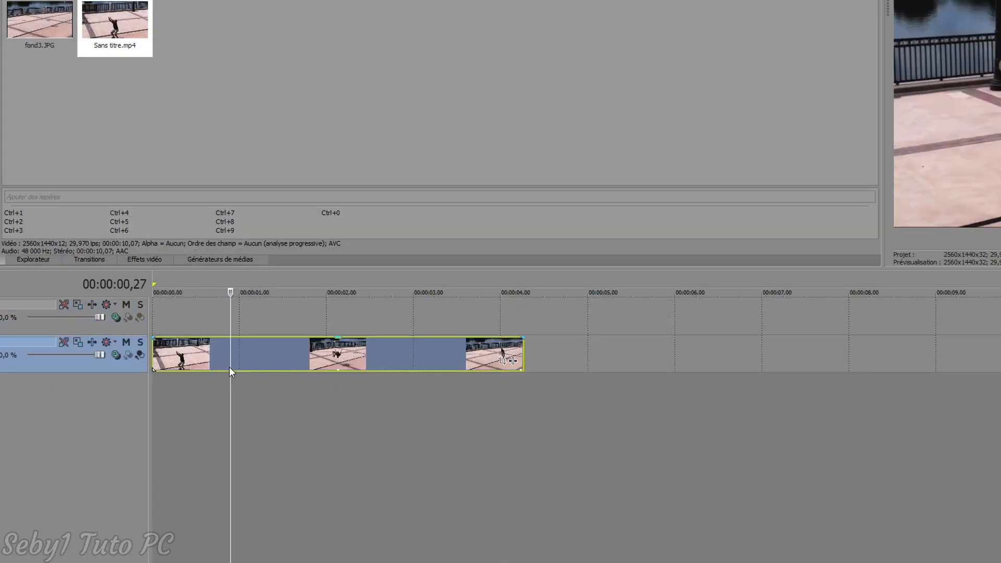
click(154, 312)
key(ctrl+v)
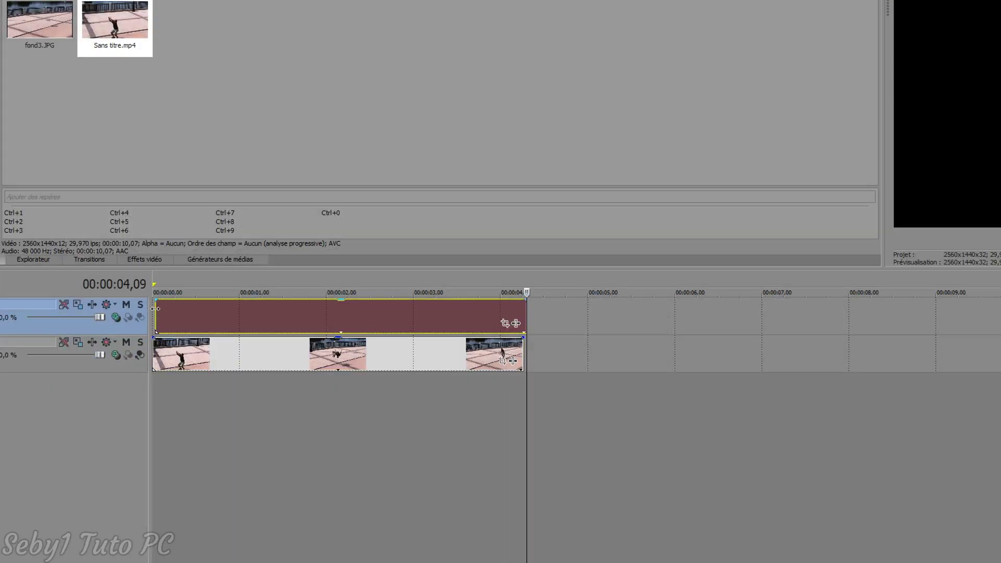
click(163, 317)
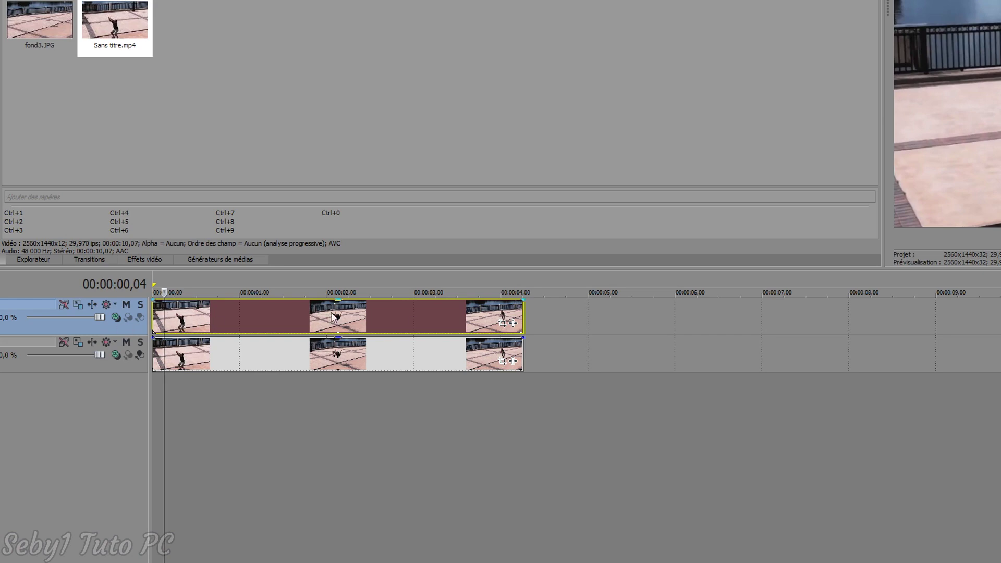
click(153, 311)
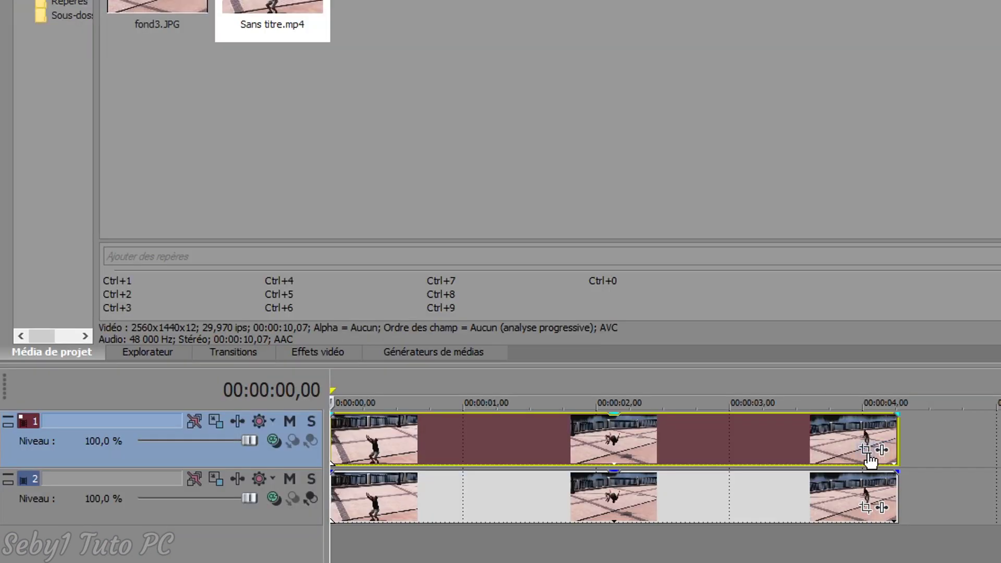
Step: Open the upper copy's pan/crop settings, enable its mask and draw a rectangle around the man
click(867, 450)
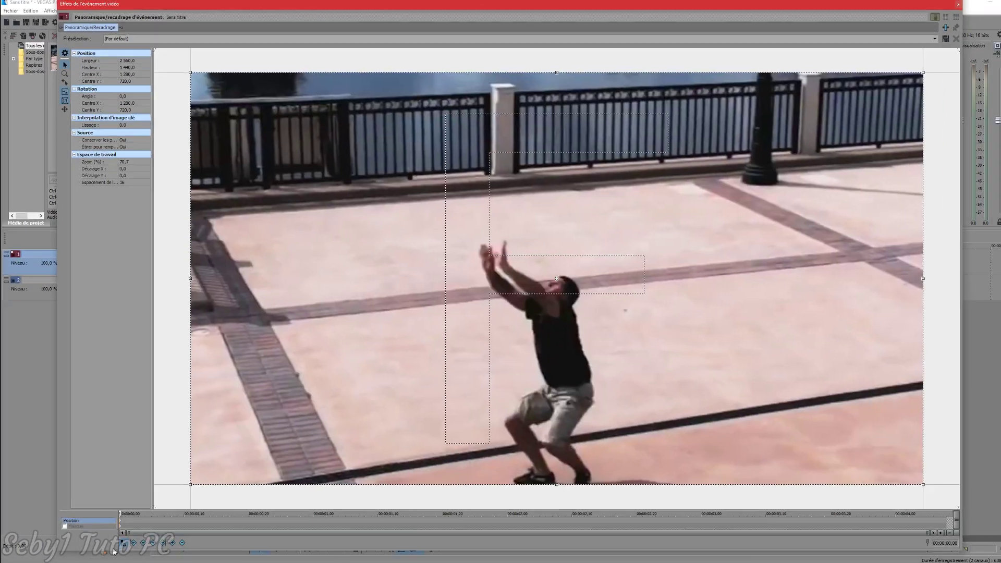
click(65, 526)
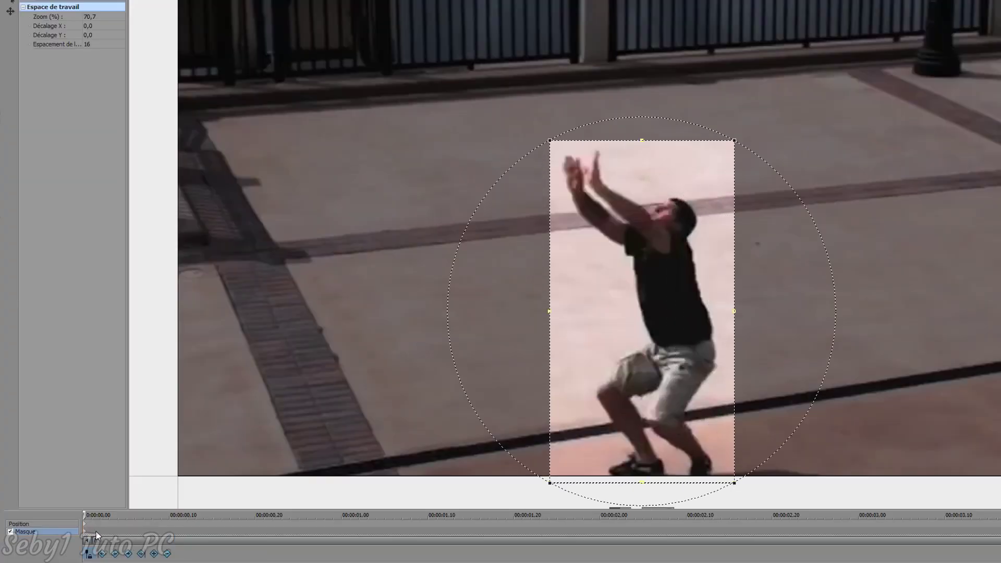
Step: Keyframe the mask through the first ten frames, resizing and moving the rectangle to keep the man inside it
click(96, 535)
drag(733, 141, 771, 92)
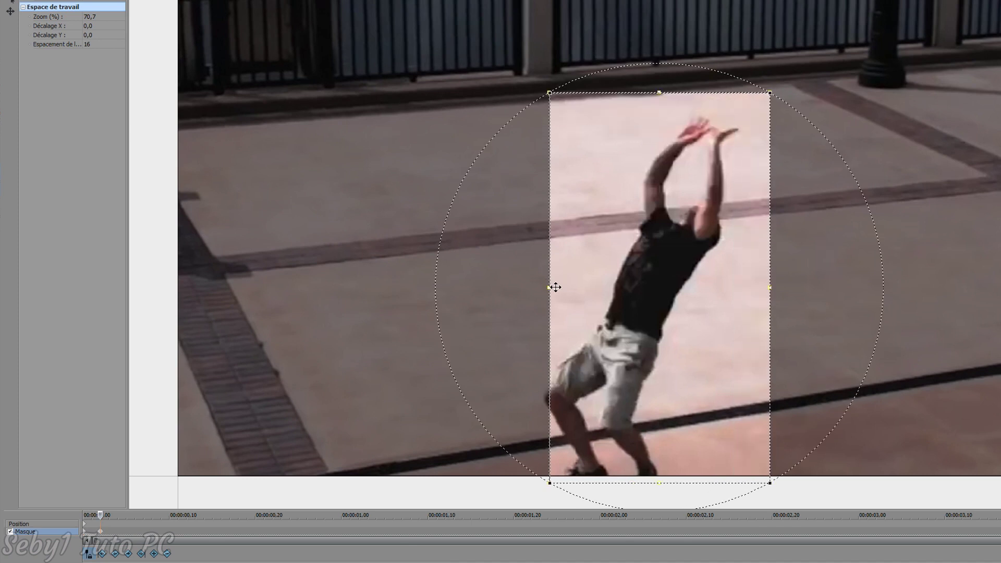
drag(548, 288, 536, 288)
mouse_move(398, 276)
mouse_down()
mouse_move(563, 477)
mouse_move(638, 488)
mouse_up()
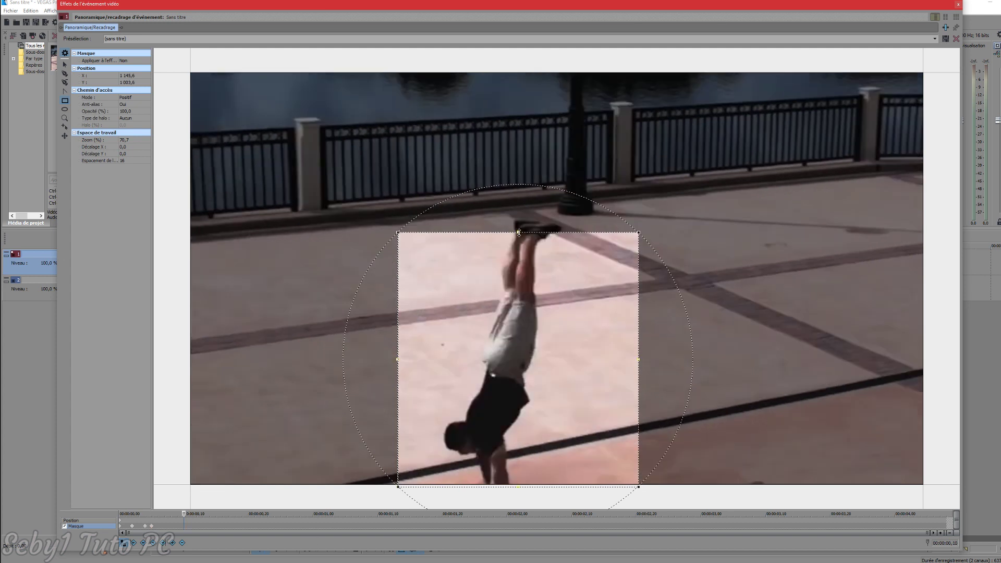
drag(514, 234, 515, 211)
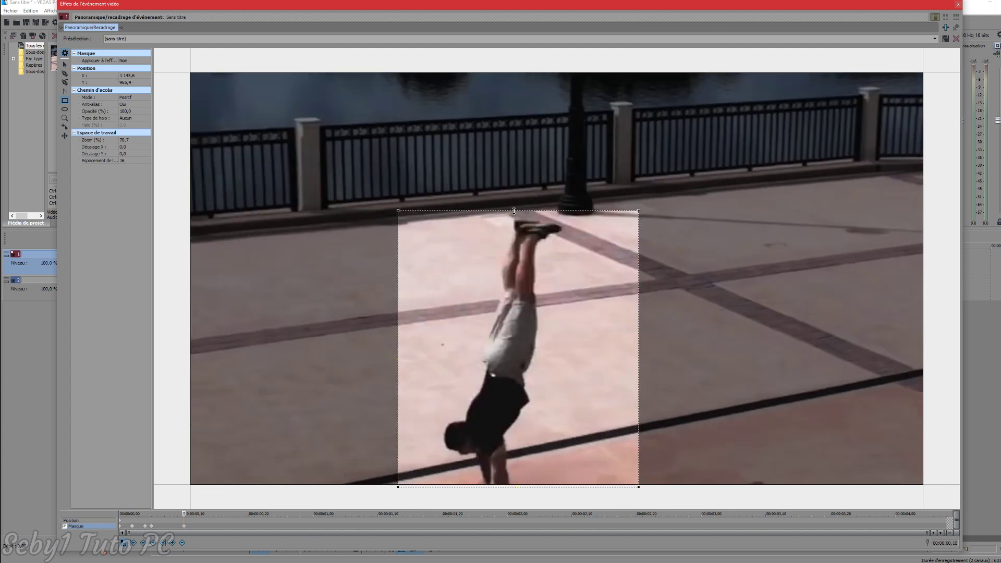
Step: Keep keyframing the mask after frame ten through about 00:00:02,15, resizing and moving the rectangle so the flipping man stays inside
click(215, 531)
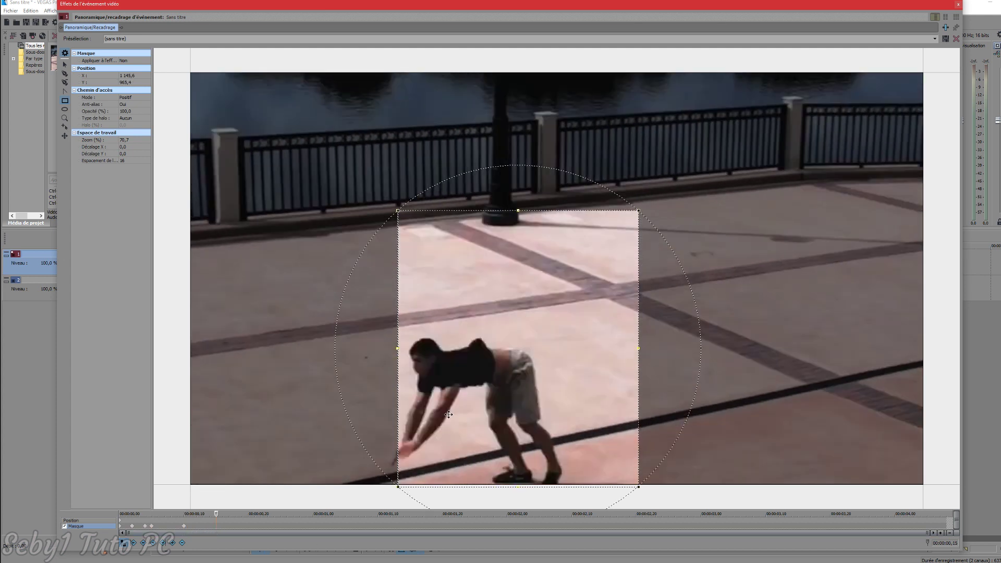
drag(399, 349, 388, 349)
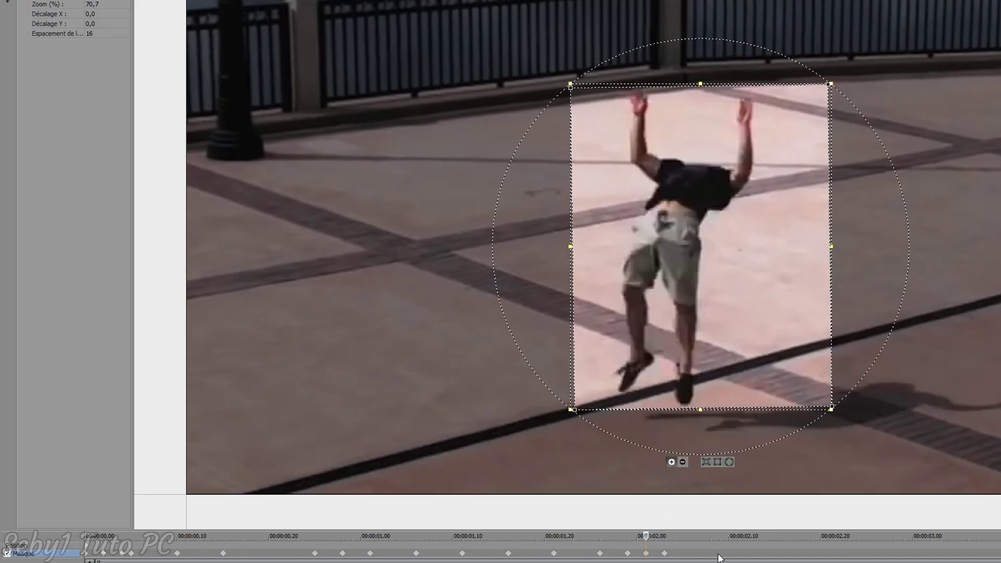
click(720, 557)
drag(747, 284, 751, 273)
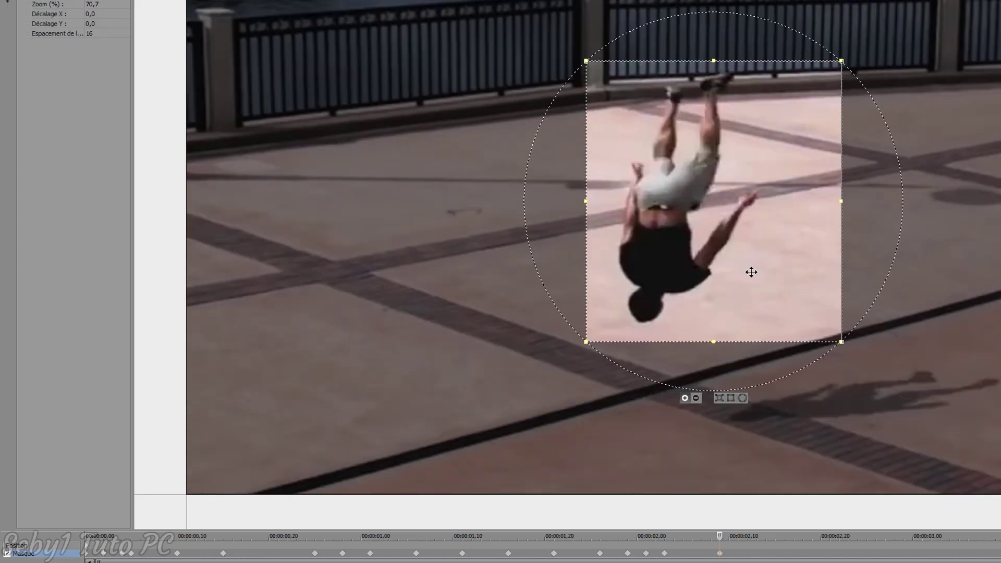
click(767, 556)
drag(749, 334, 750, 398)
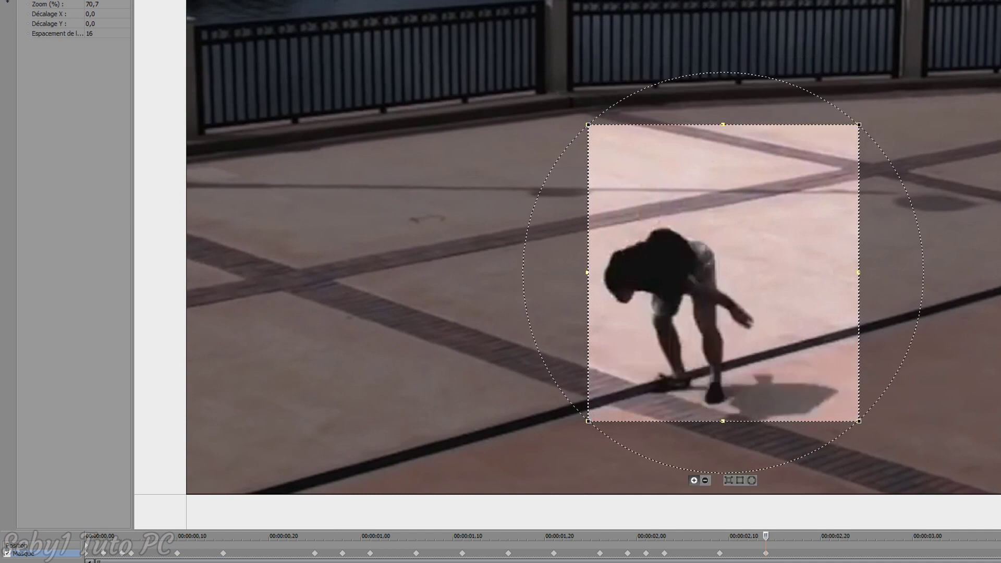
click(701, 555)
drag(681, 227, 663, 210)
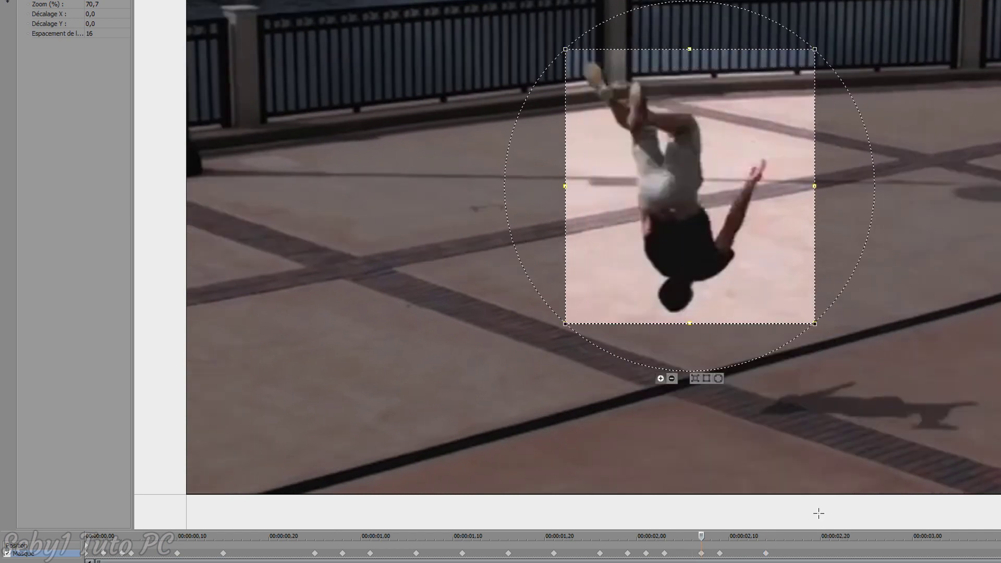
click(807, 556)
drag(751, 261, 758, 294)
Step: Check the mask past 00:00:02,20 and keyframe the rectangle just before 00:00:03,00, moved up around the man's handstand
click(838, 556)
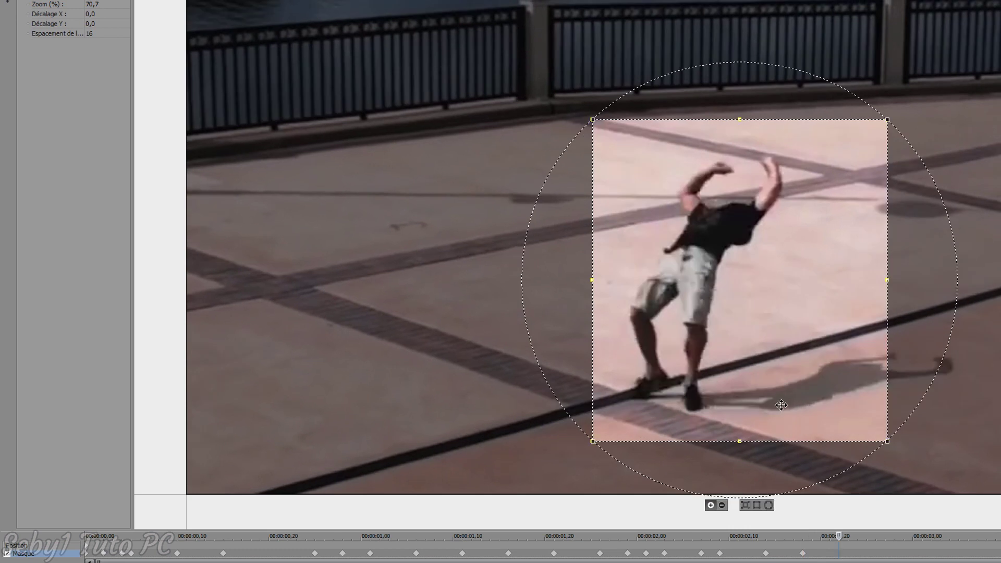
click(860, 556)
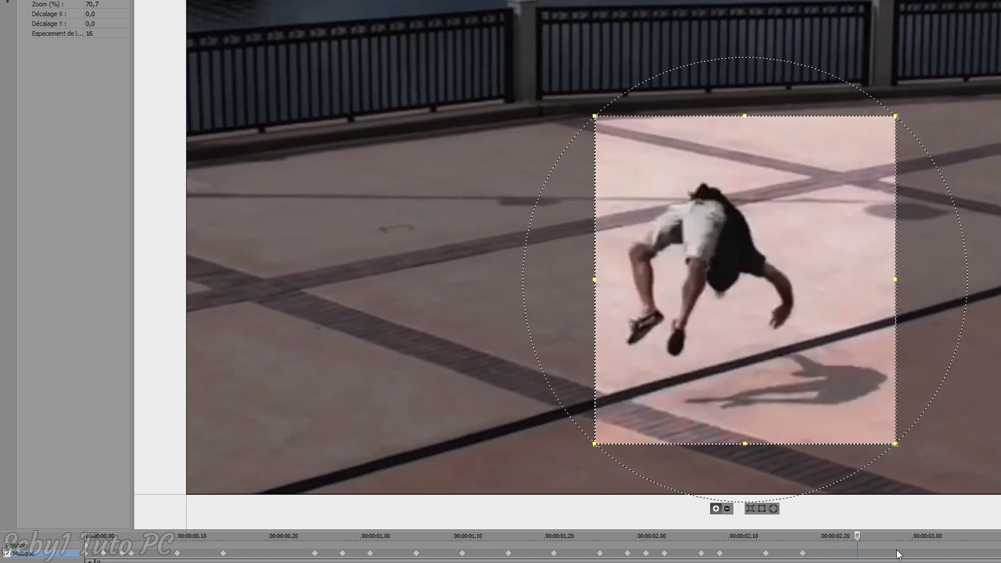
click(921, 554)
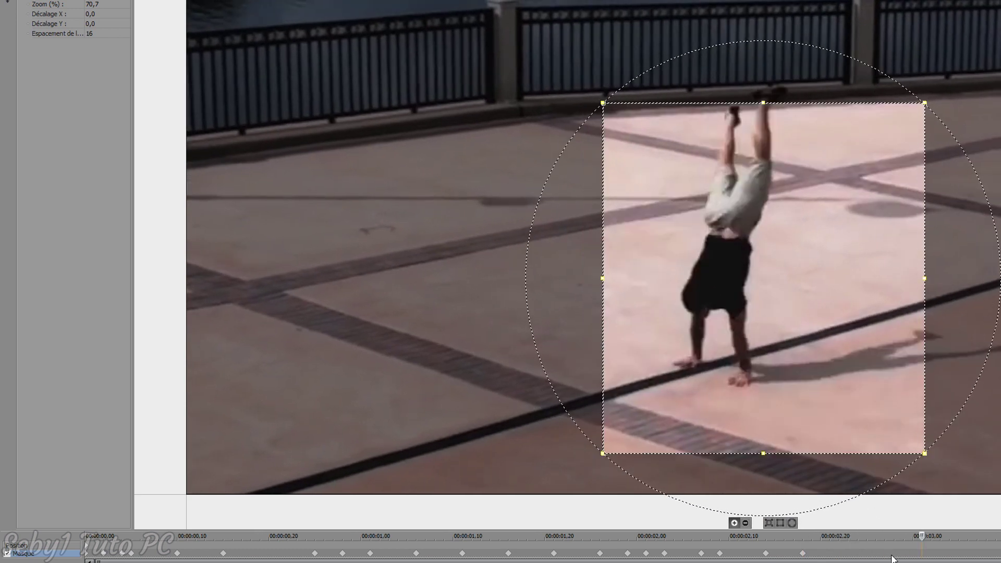
click(894, 555)
drag(726, 298, 723, 282)
click(848, 551)
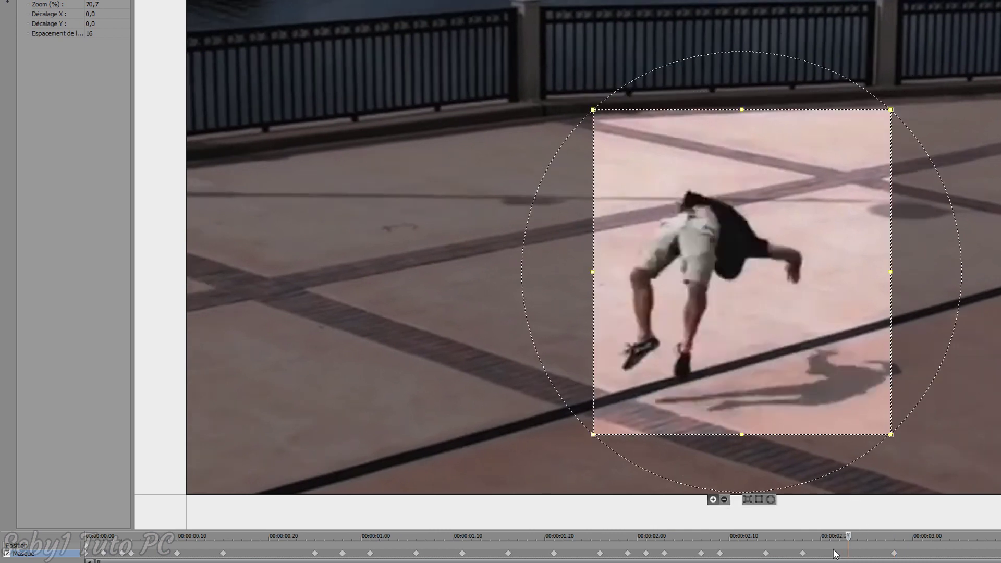
click(895, 555)
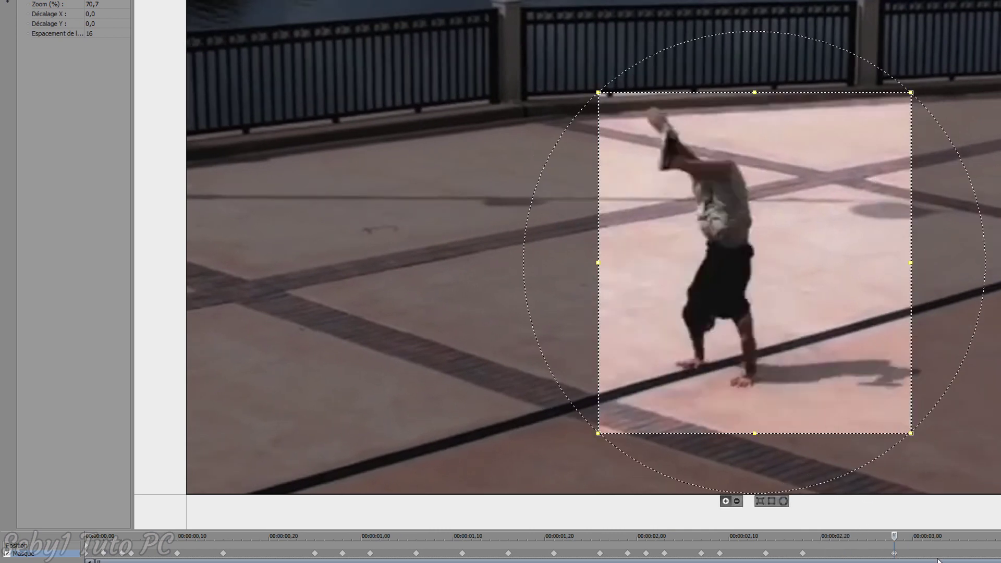
click(867, 554)
click(954, 554)
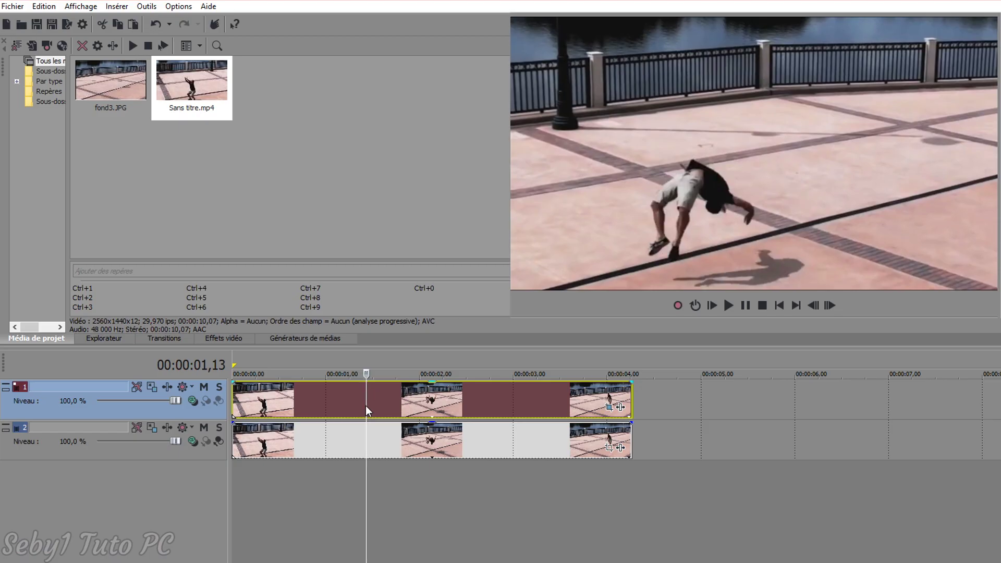
Step: Split the upper video event at 00:00:01,19, where the man does a handstand, and return to the cut with its second part selected
click(377, 400)
click(387, 399)
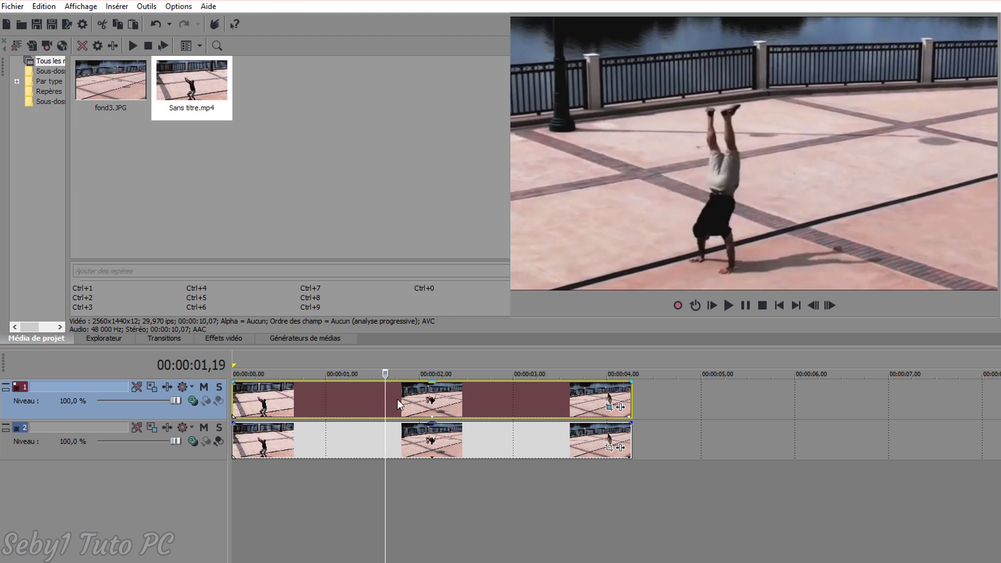
key(s)
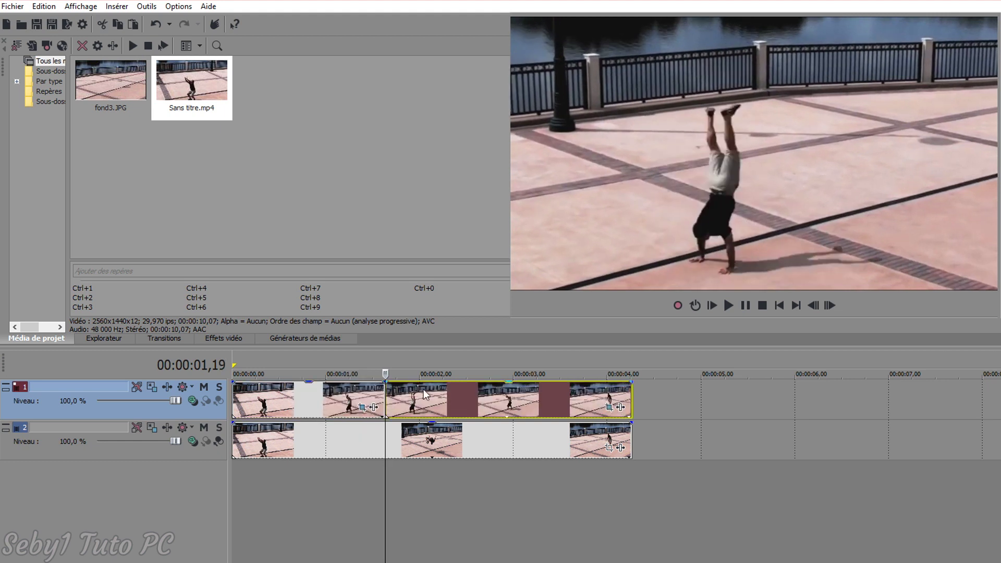
click(426, 394)
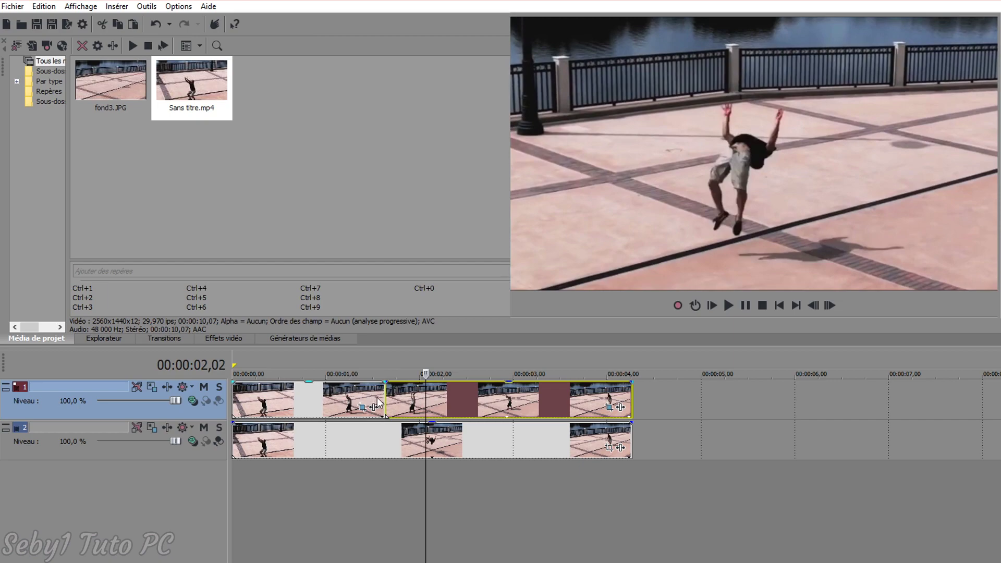
click(392, 400)
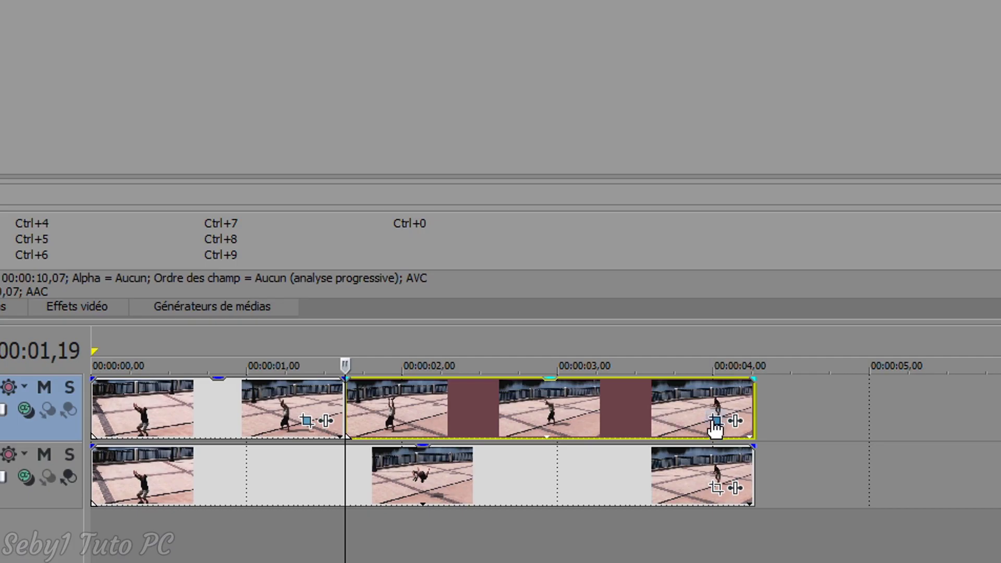
Step: Apply Gaussian Blur (Flou gaussien VEGAS) to the second part, with horizontal range 0,0272 and vertical range 0,0000
click(736, 420)
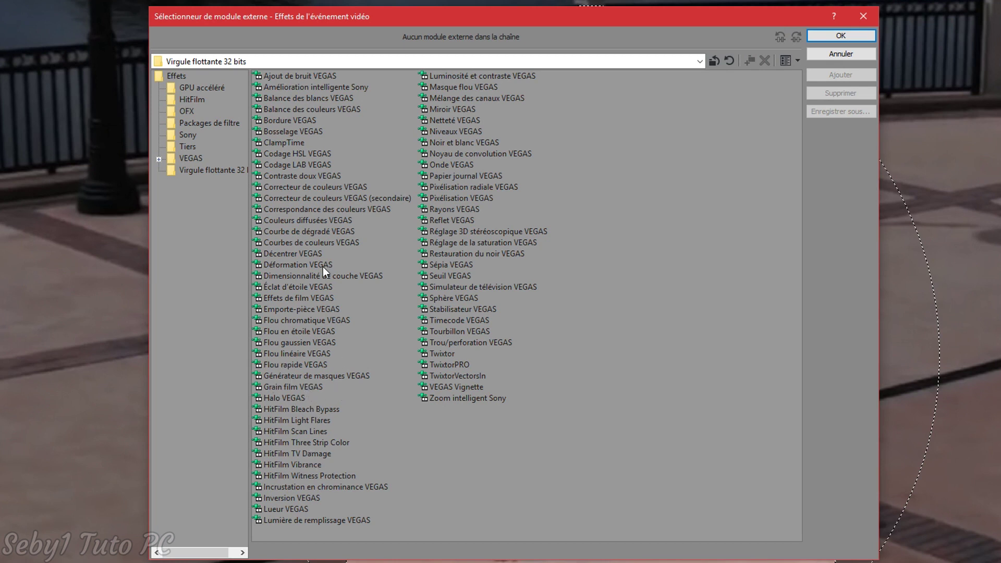
click(306, 342)
click(848, 36)
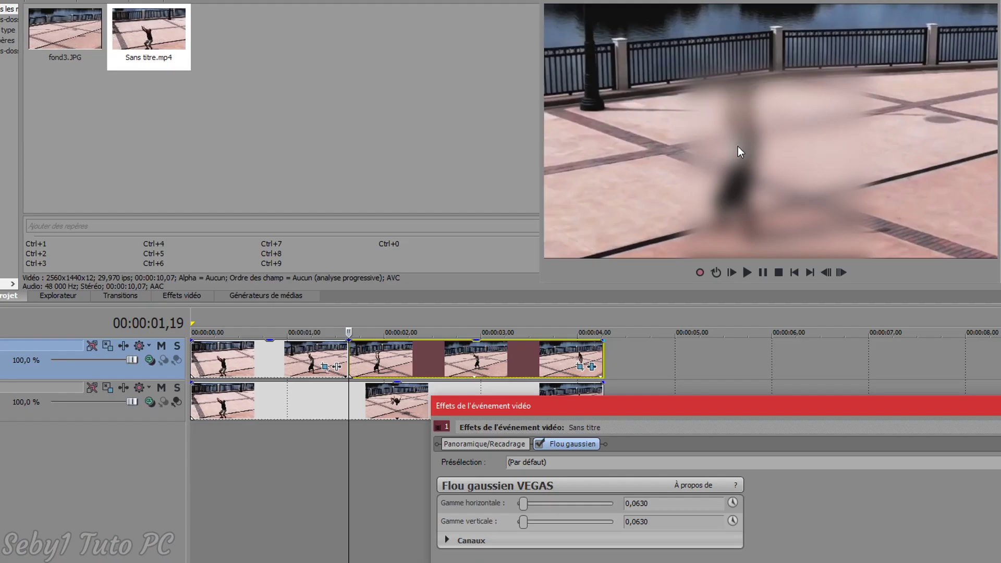
mouse_move(515, 504)
mouse_down()
mouse_move(502, 515)
mouse_move(521, 504)
mouse_up()
drag(664, 411, 320, 413)
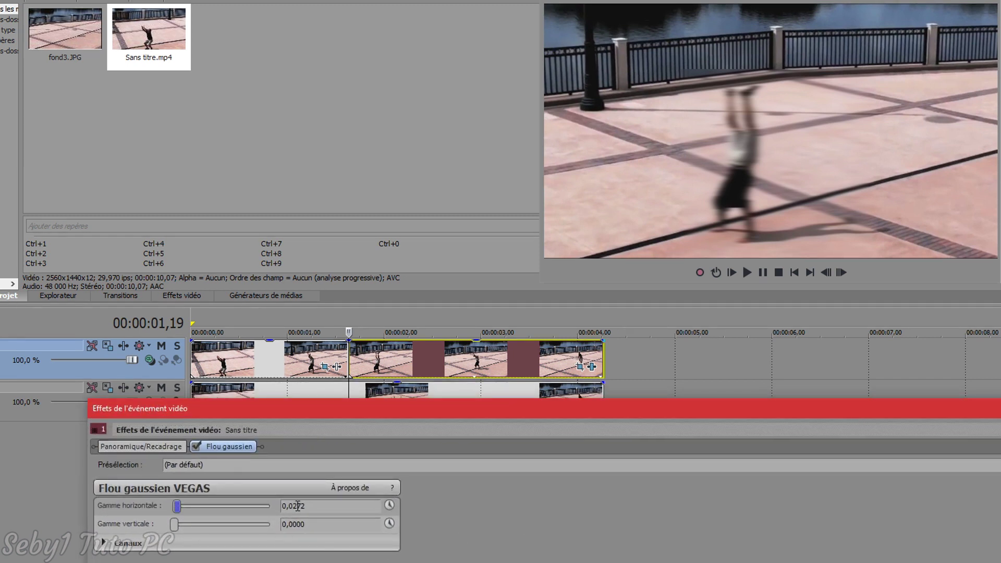
click(999, 409)
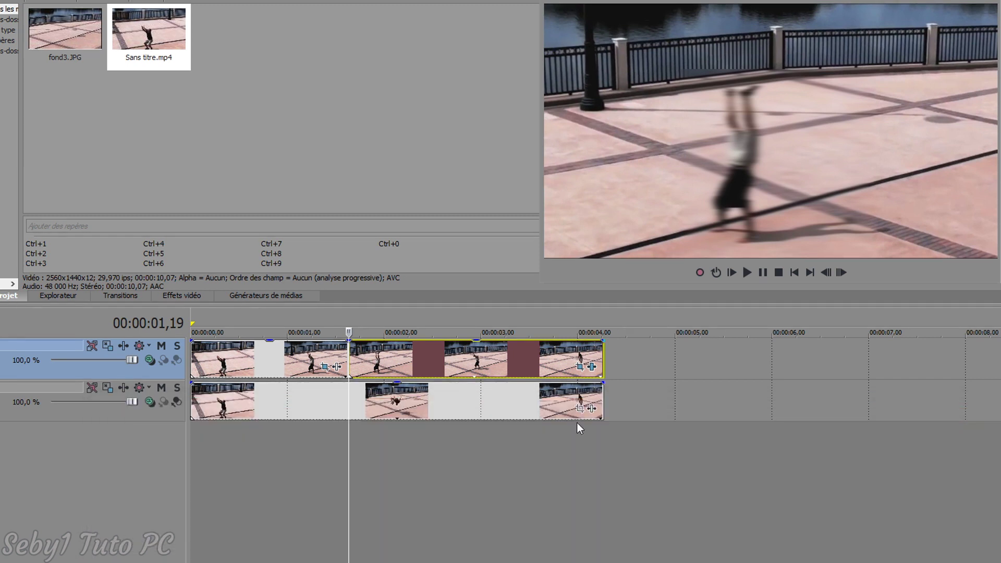
Step: Split the blurred part at 00:00:01,26 and raise the following part's horizontal blur range to 0,0476
click(373, 354)
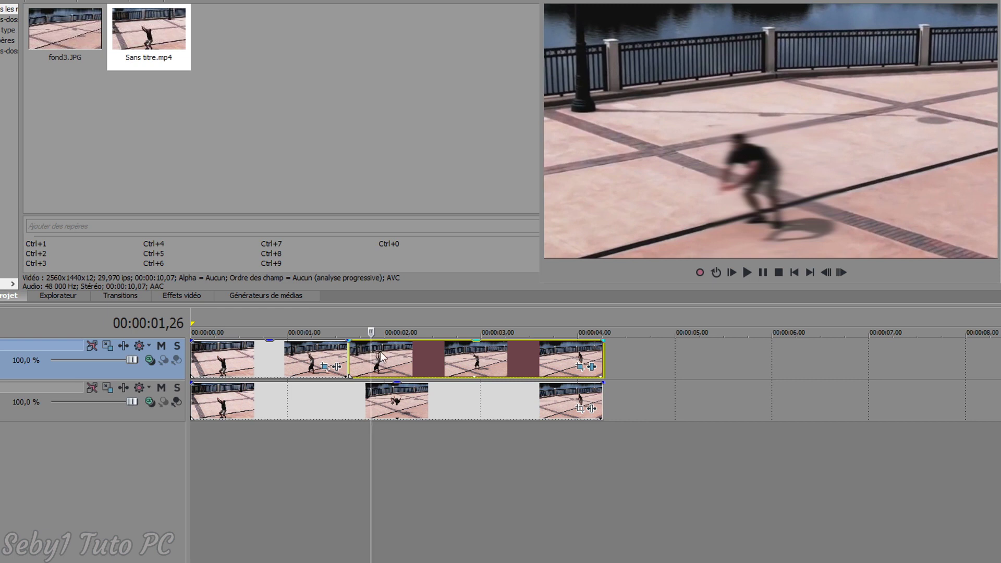
key(s)
click(591, 369)
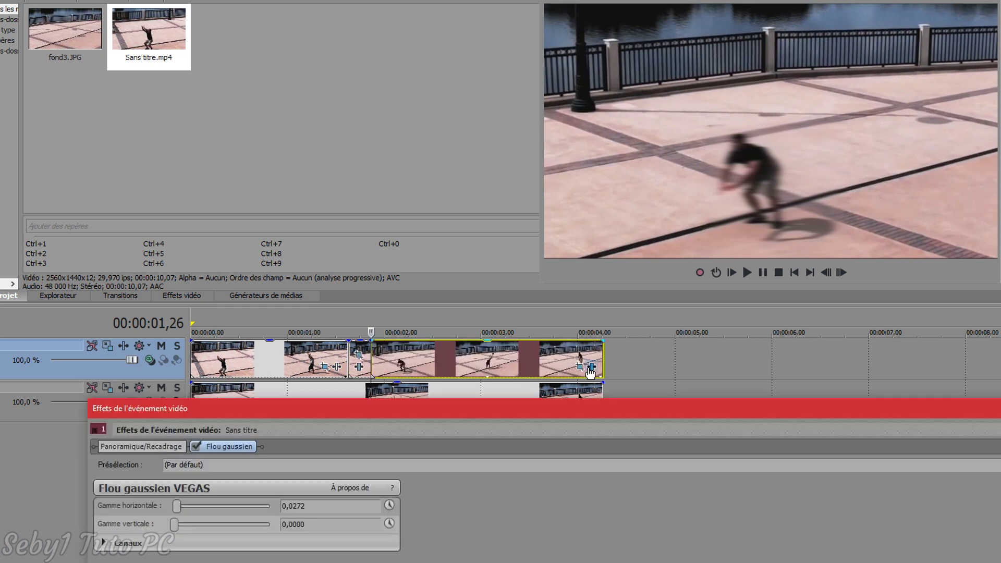
drag(179, 505, 181, 505)
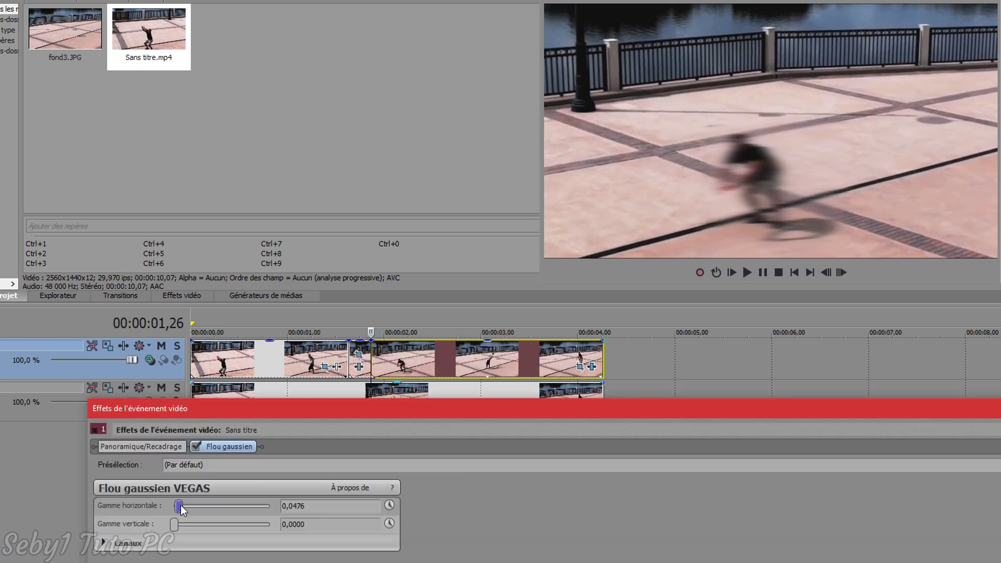
click(1000, 408)
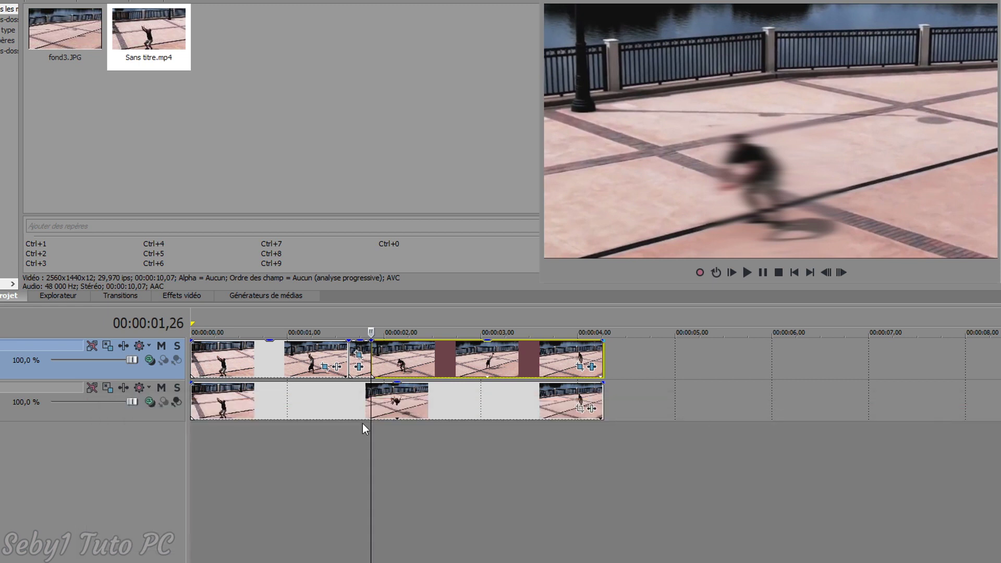
Step: Split the blurred part again at 00:00:02,03 and raise the last part's horizontal blur range to 0,0952
click(393, 358)
key(s)
click(591, 367)
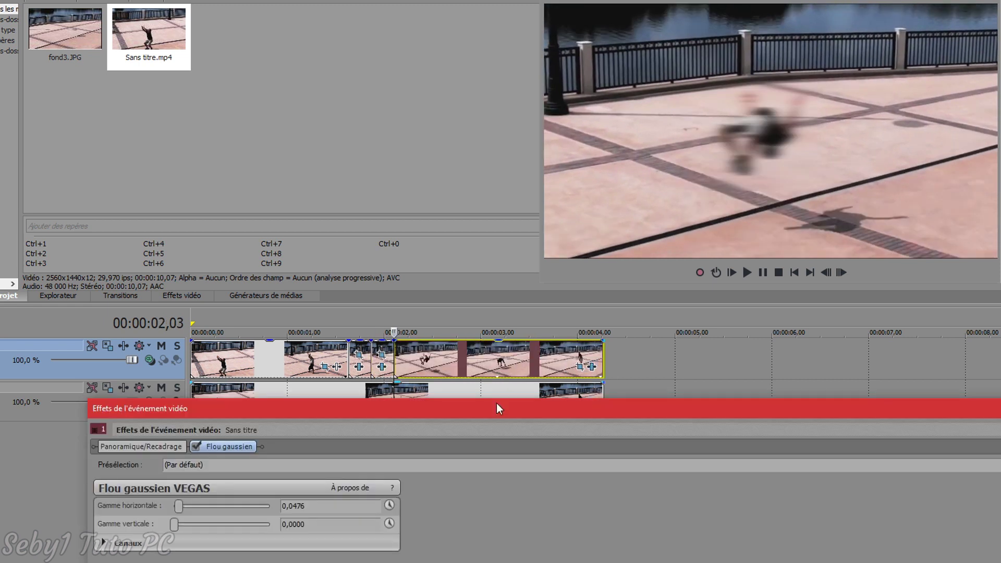
drag(180, 505, 182, 505)
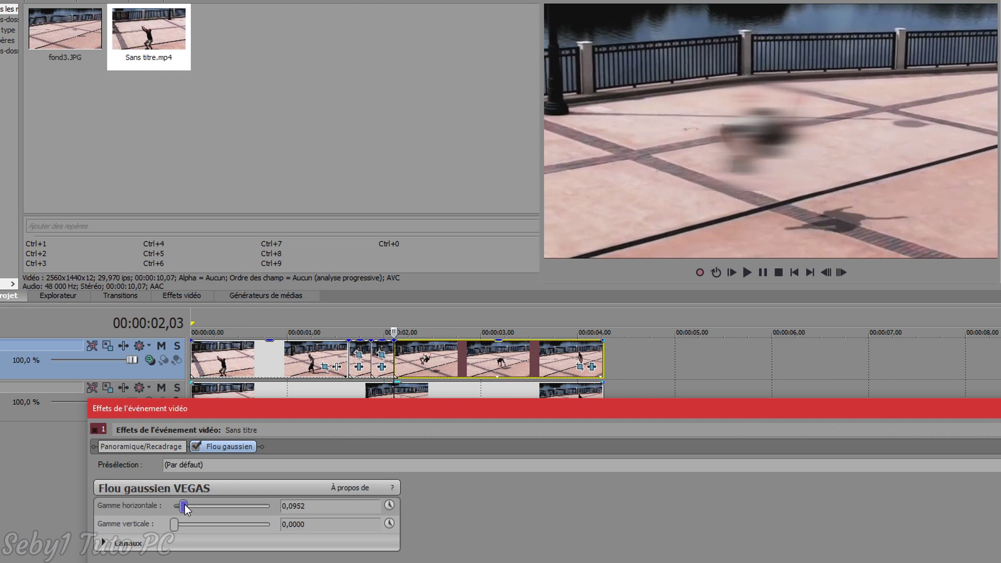
key(Escape)
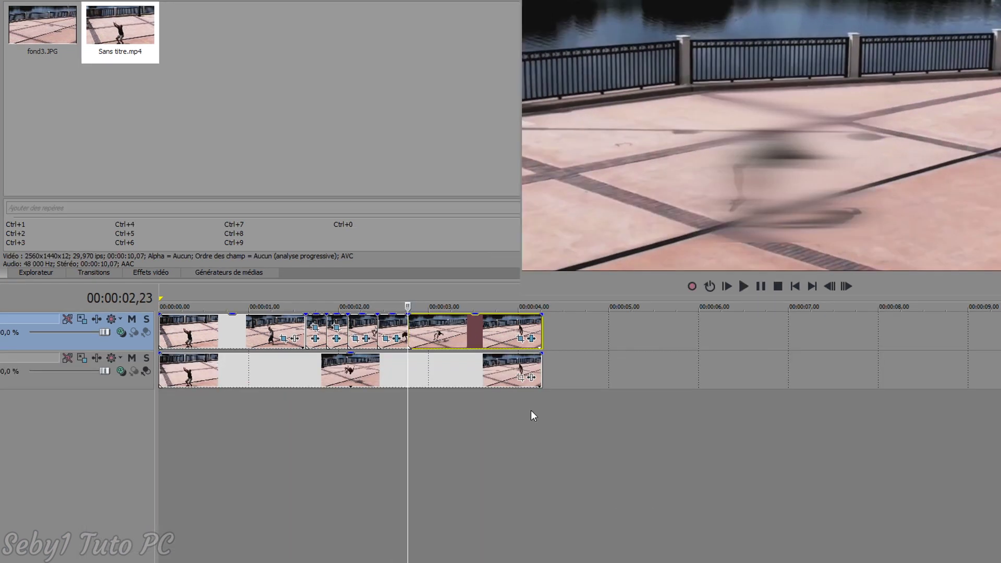
Step: Place the fond3.JPG background image on the timeline and move it earlier to overlap the blurred video
drag(29, 33, 592, 336)
click(681, 331)
click(731, 330)
click(809, 331)
drag(675, 334, 603, 337)
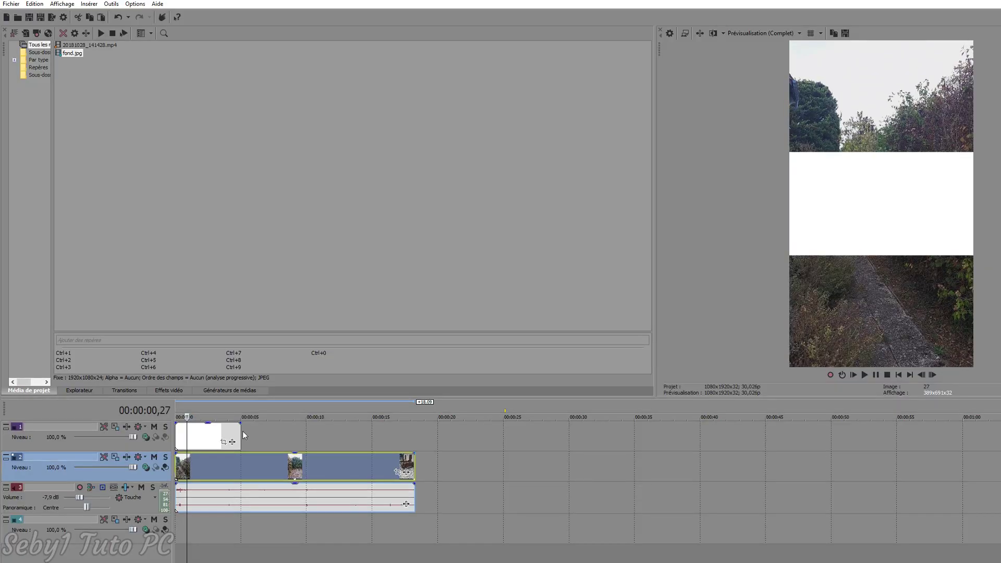
Step: Extend the white fond.jpg event to the end of the portrait garden video and move it to a track beneath the video
click(234, 434)
drag(239, 428, 416, 429)
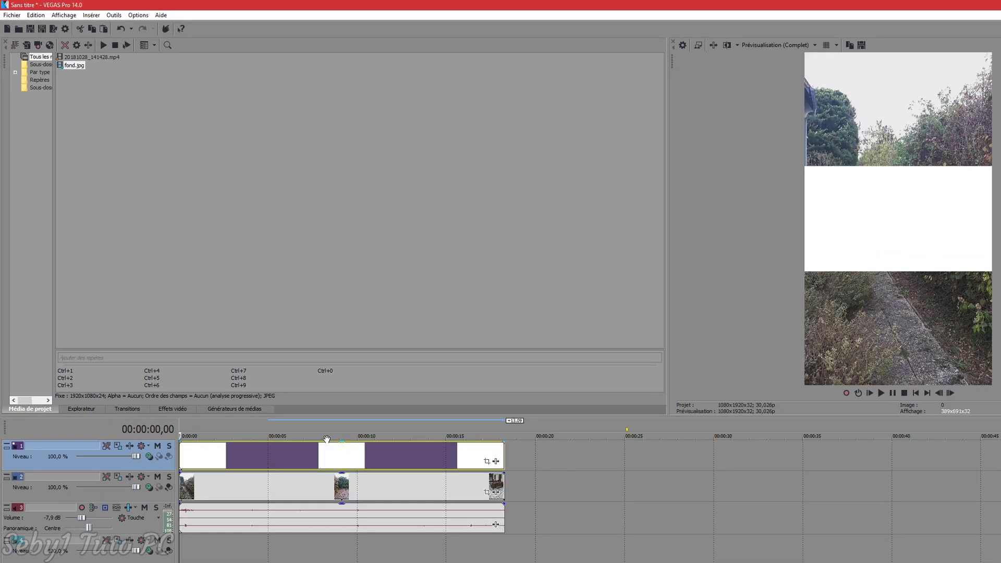
drag(188, 459, 185, 552)
click(184, 488)
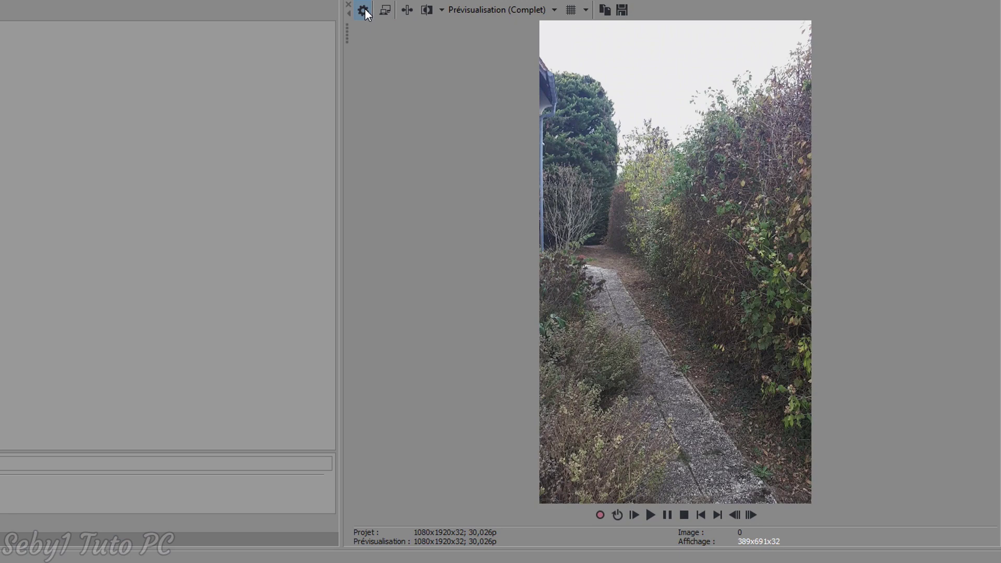
Step: Set the project's frame size to a width of 1920 and a height of 1080
click(363, 11)
key(Tab)
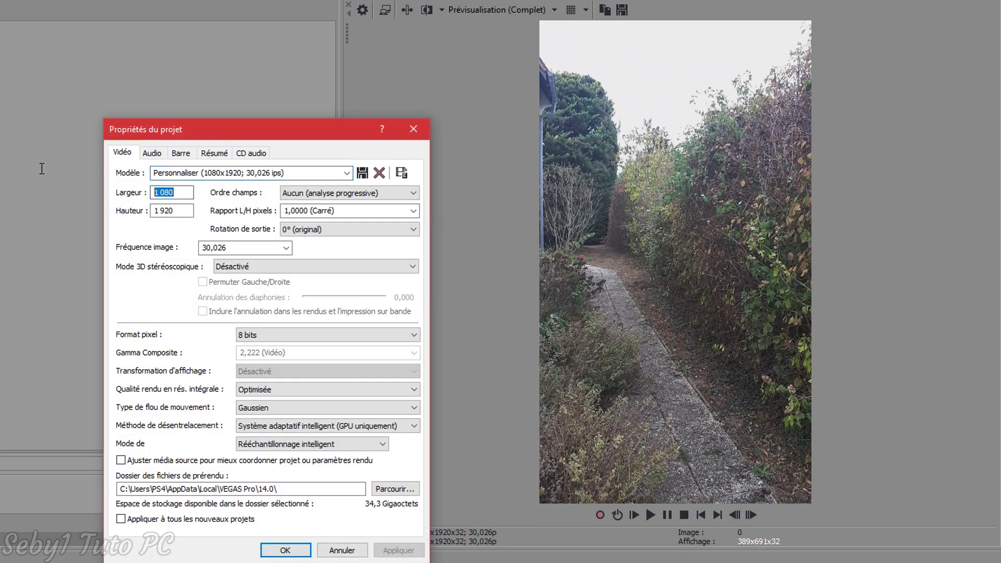
text(1920)
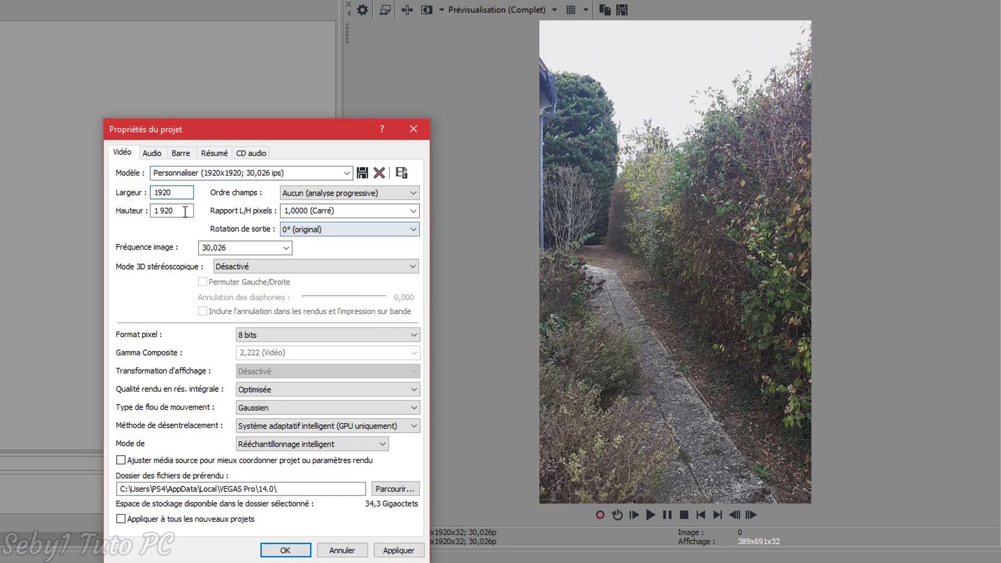
key(Tab)
text(1080)
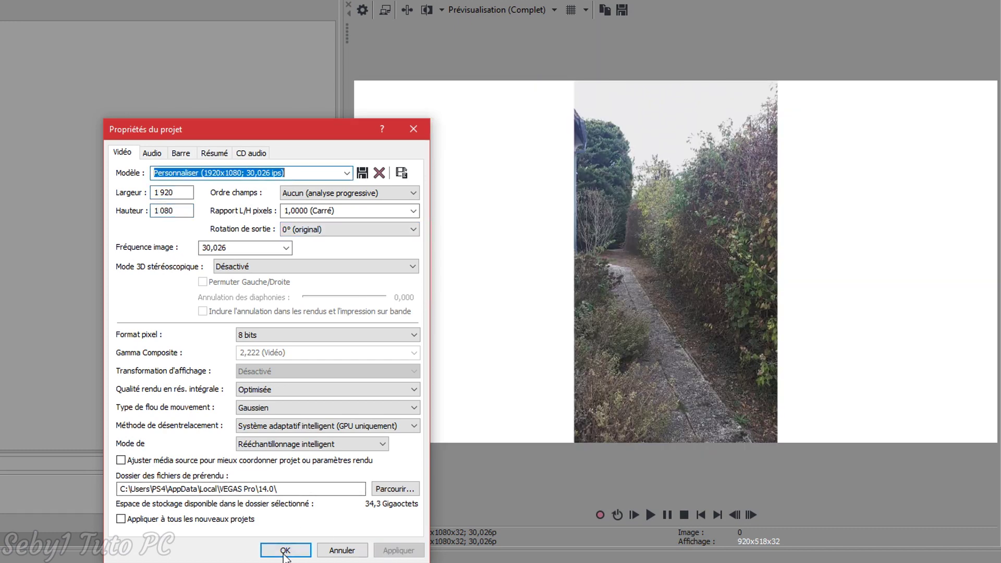
click(286, 550)
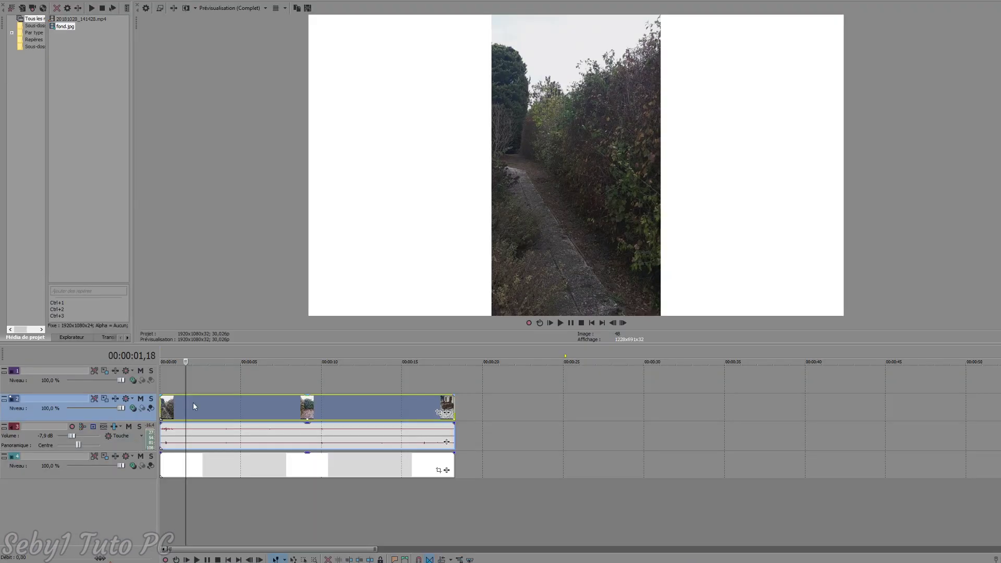
Step: Paste a copy of the portrait video event with its audio and move it onto new tracks beneath the existing ones
click(665, 402)
key(ctrl+v)
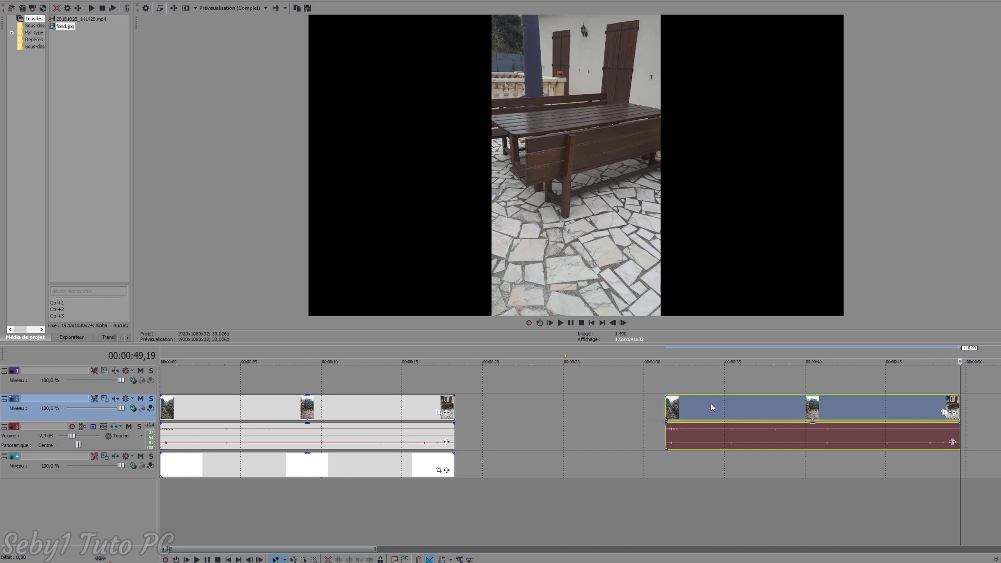
drag(712, 404, 653, 403)
drag(617, 474, 577, 515)
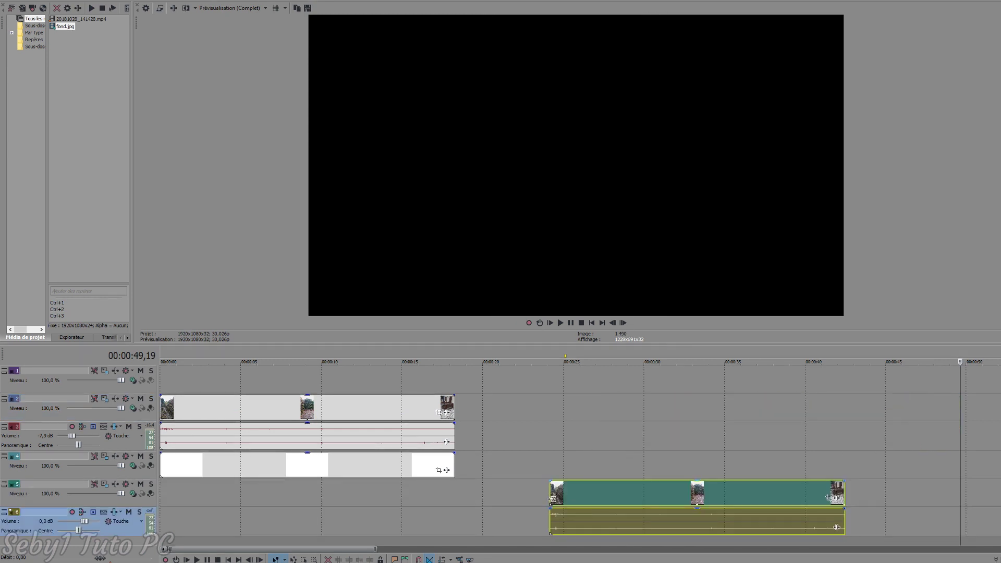
Step: Delete the duplicate portrait clip's audio track and place the cursor within the remaining video event
right_click(112, 533)
click(170, 377)
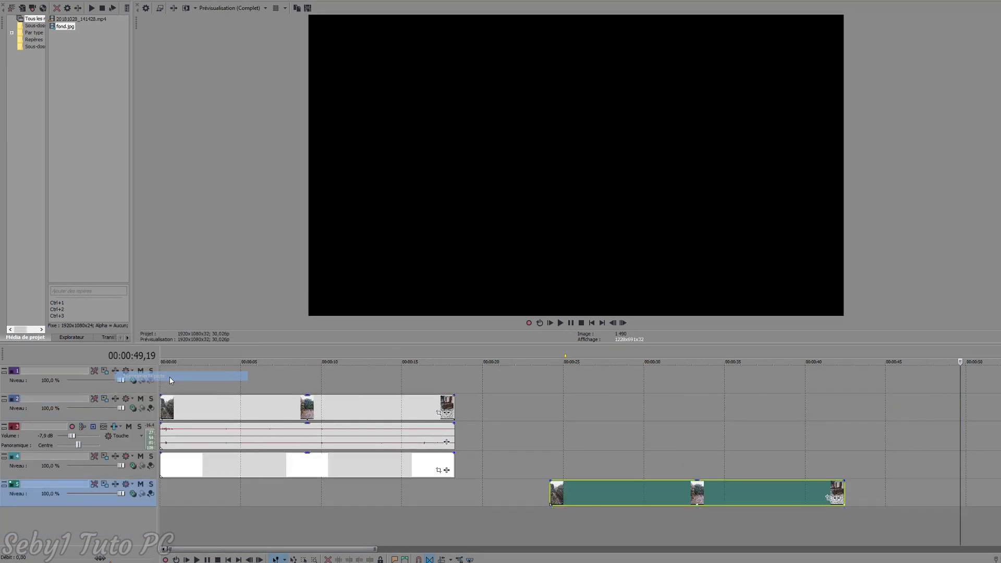
click(581, 482)
click(597, 493)
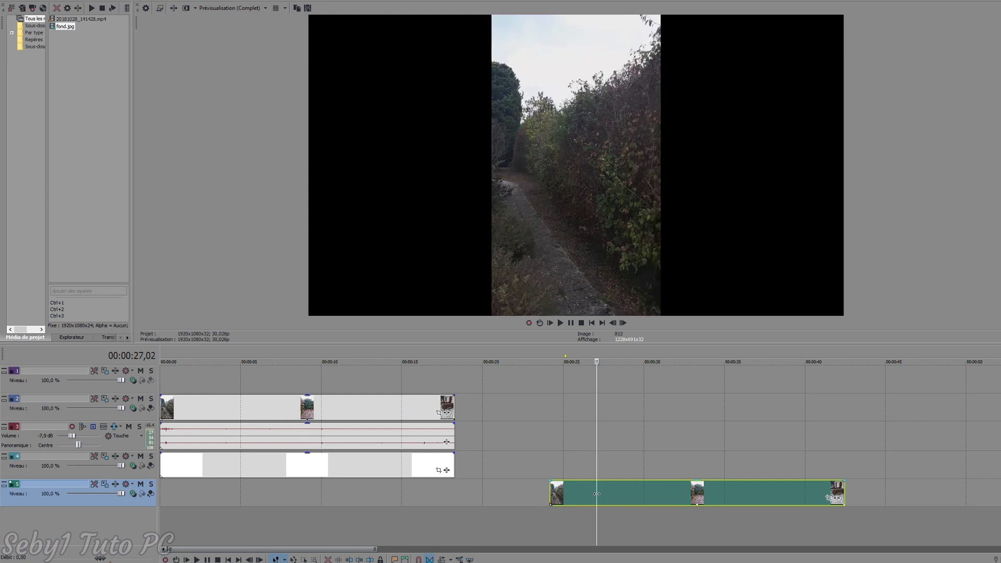
Step: Insert two additional empty video tracks in the project
right_click(139, 387)
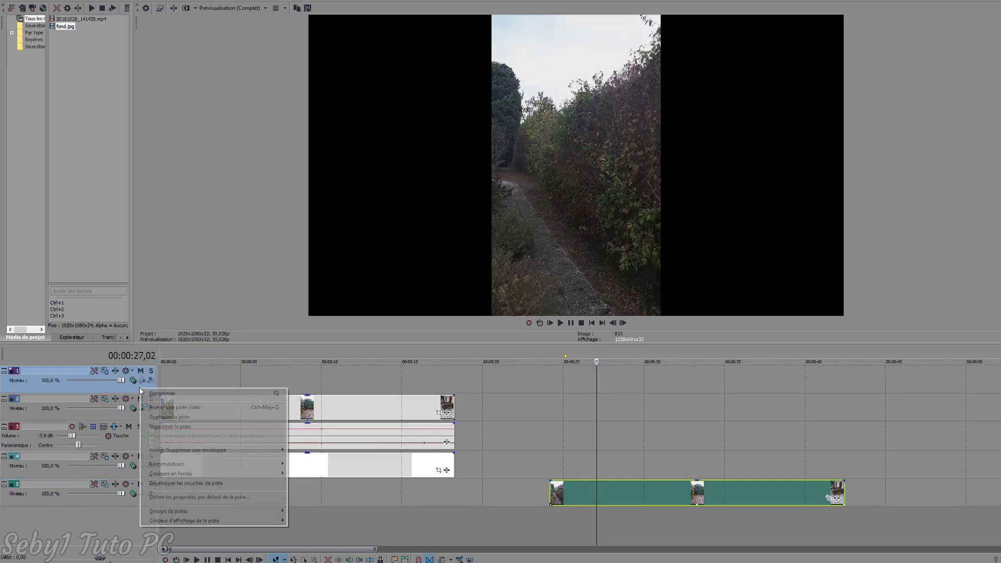
click(171, 408)
right_click(162, 388)
click(194, 410)
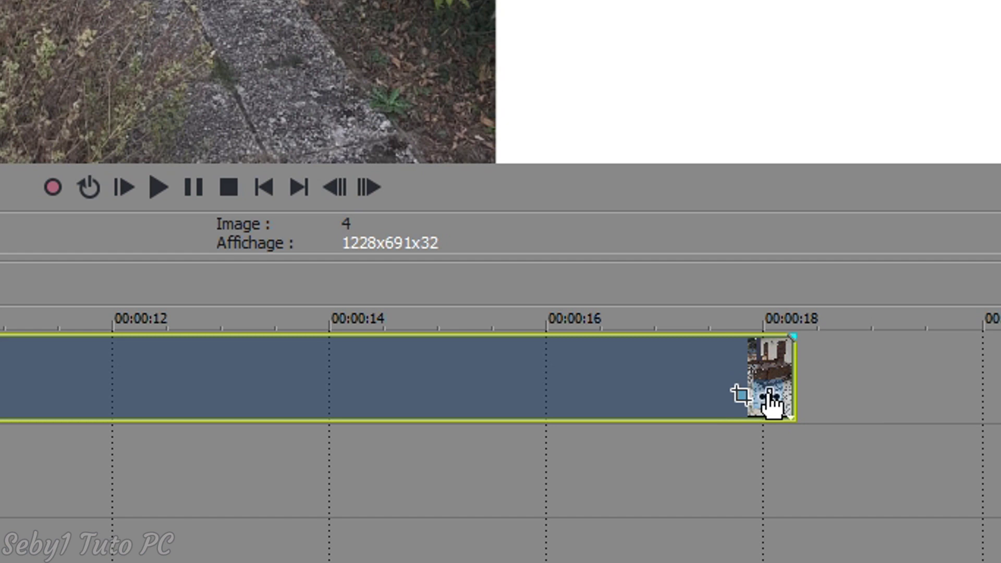
Step: Add the Flou gaussien VEGAS effect to the duplicate portrait video event
click(769, 397)
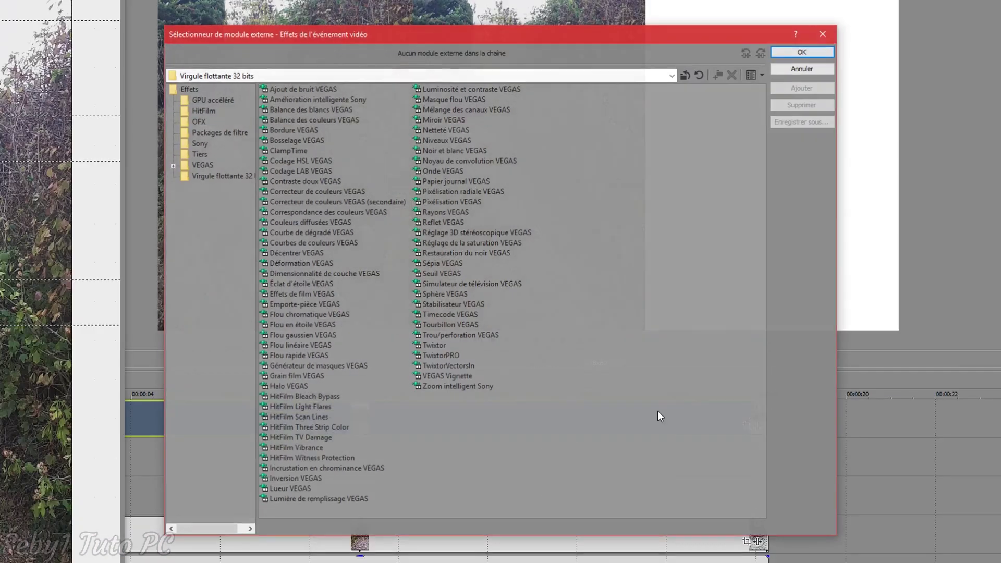
click(299, 334)
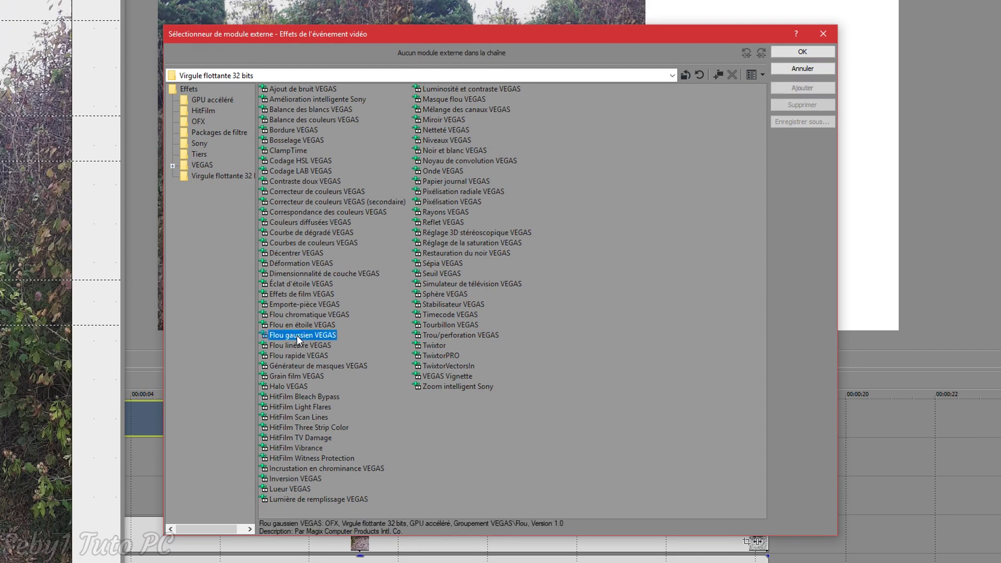
click(817, 51)
Step: Shrink and reposition the duplicate clip's crop frame so its blurred picture fills both sides of the portrait video
click(584, 401)
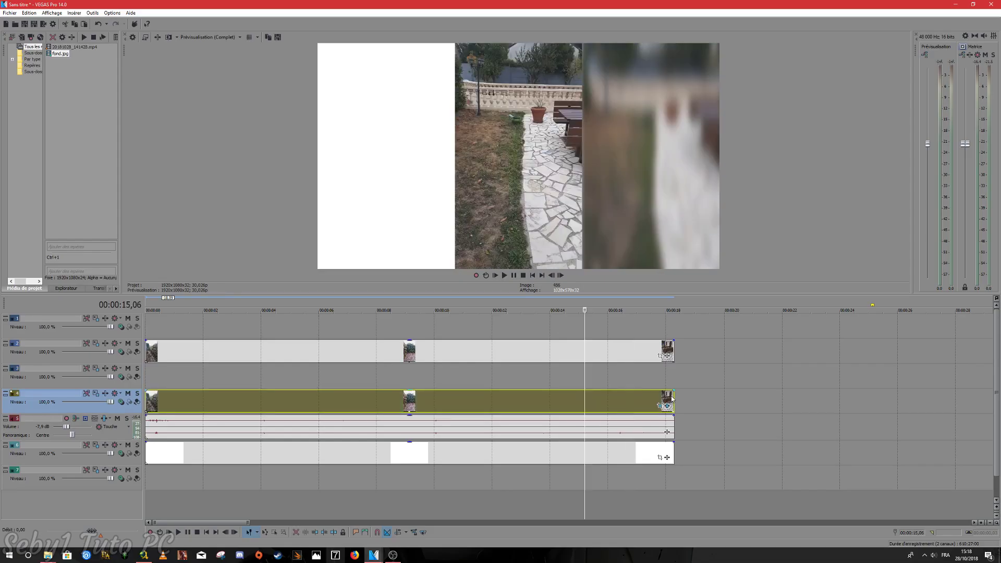
click(660, 407)
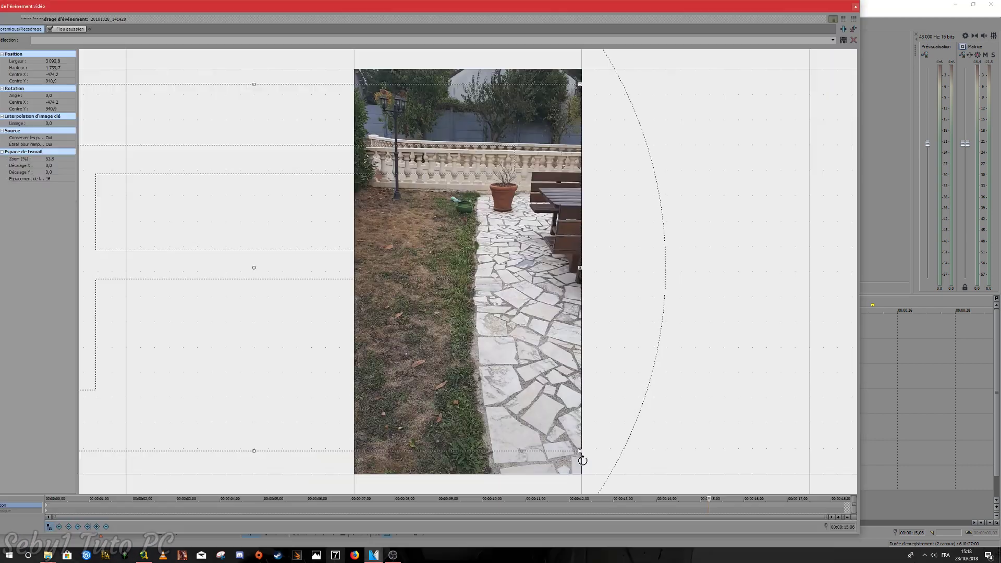
drag(580, 452, 539, 313)
drag(780, 11, 664, 207)
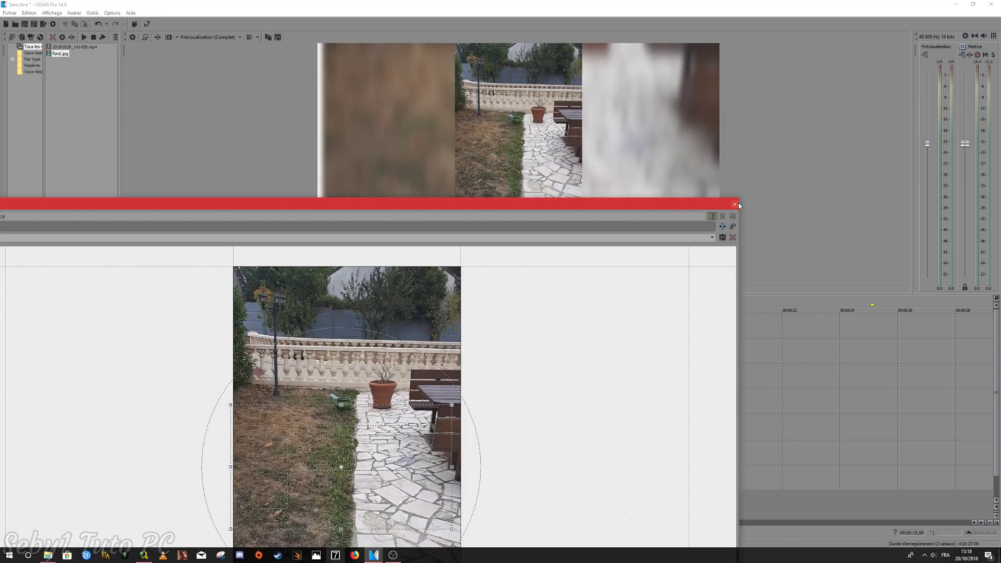
drag(451, 529, 433, 519)
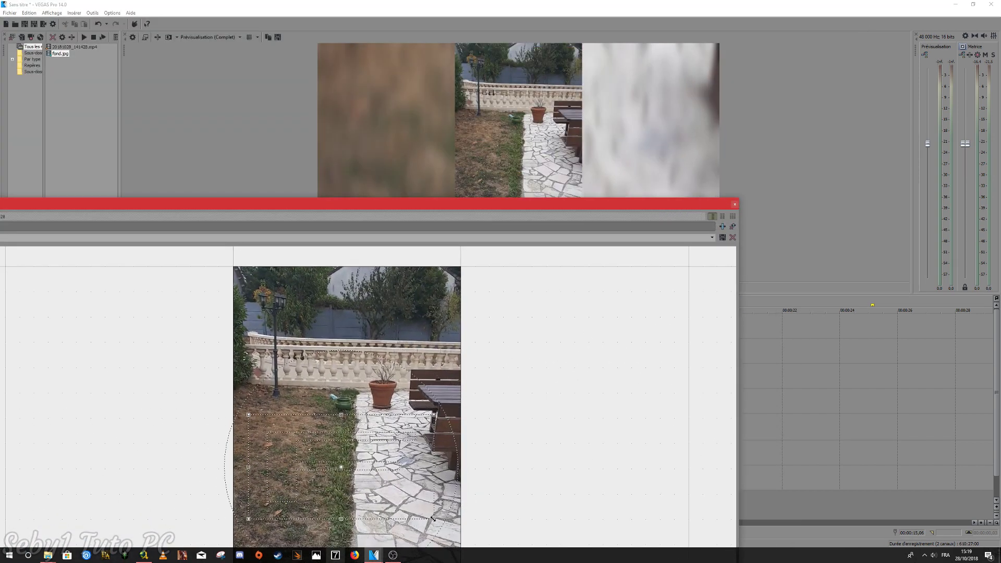
drag(382, 490, 392, 491)
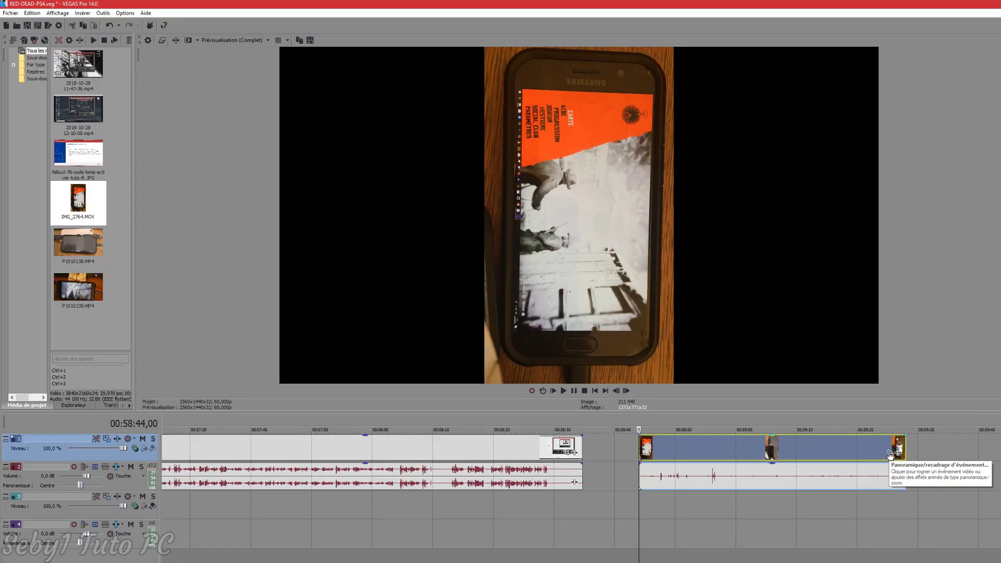
Step: Match the crop frame of the IMG_2764 phone video event to the output format and narrow the crop window to uncover the preview
click(773, 475)
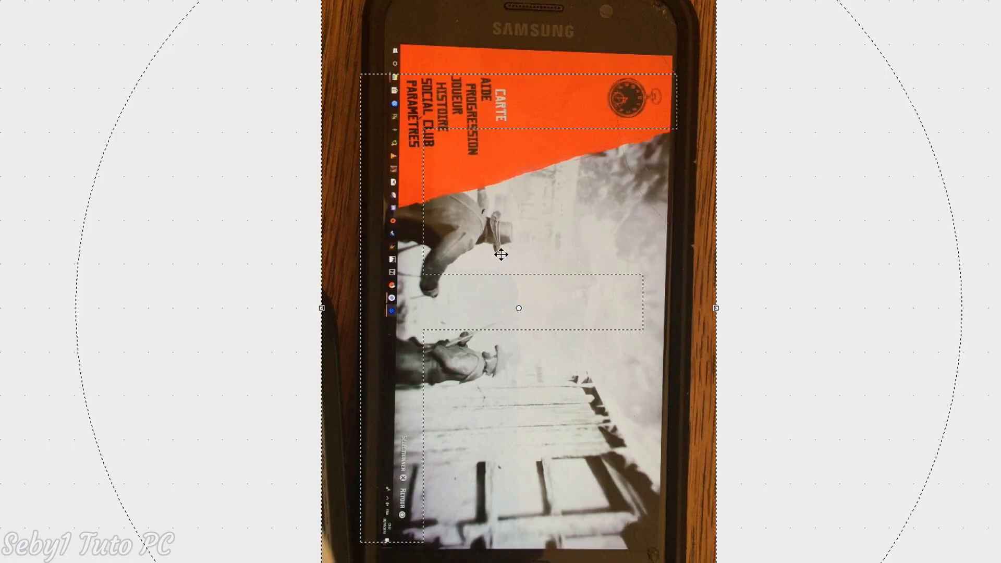
right_click(518, 296)
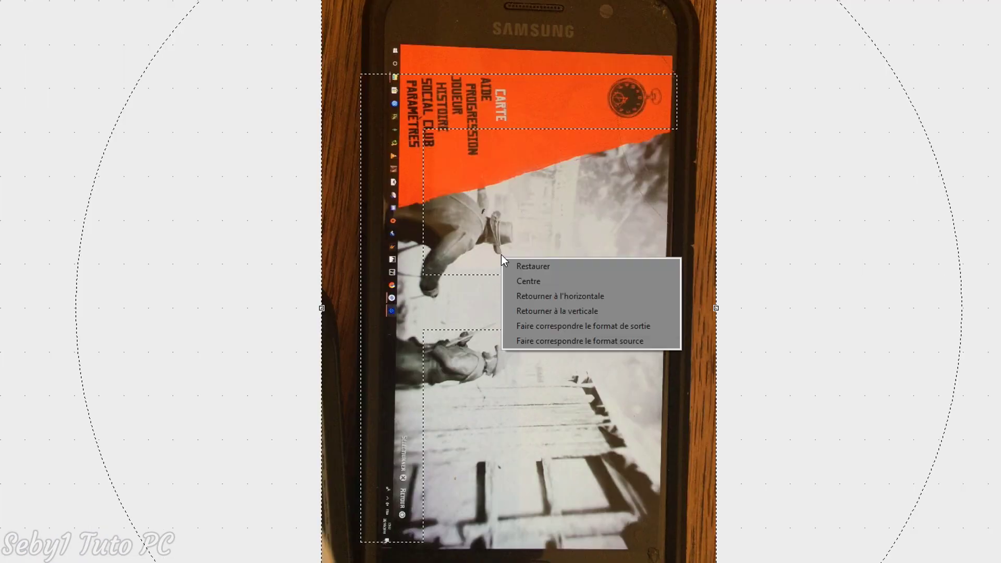
click(556, 328)
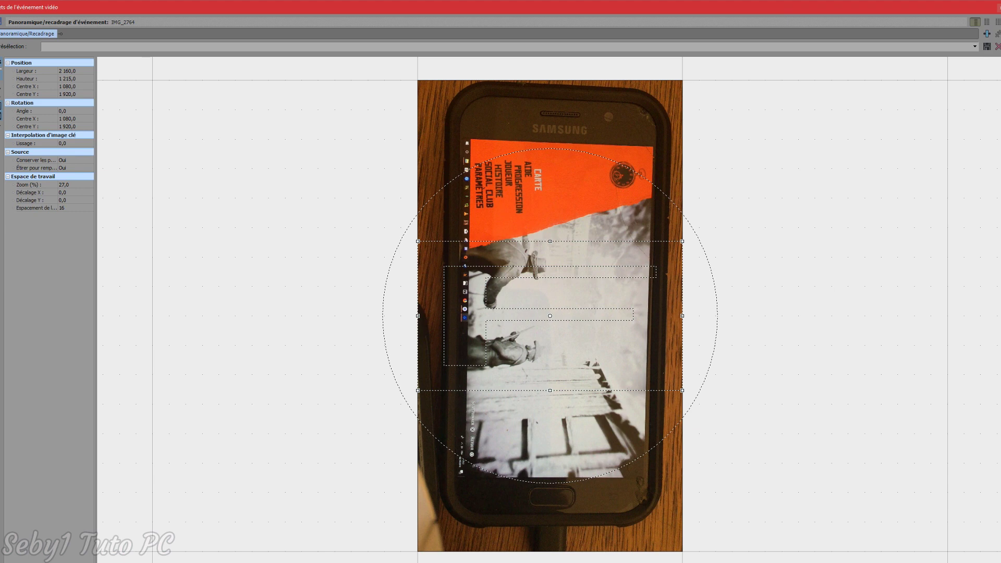
drag(993, 96, 376, 96)
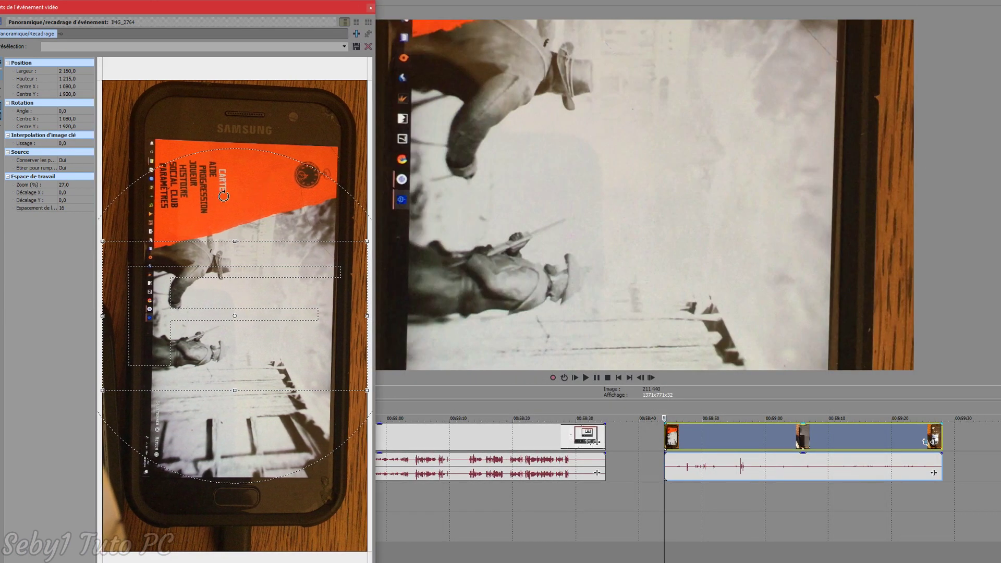
Step: Rotate the phone video's crop frame to about 89.8° and enlarge it to about 3637 × 2046 around the whole phone
drag(243, 220, 321, 324)
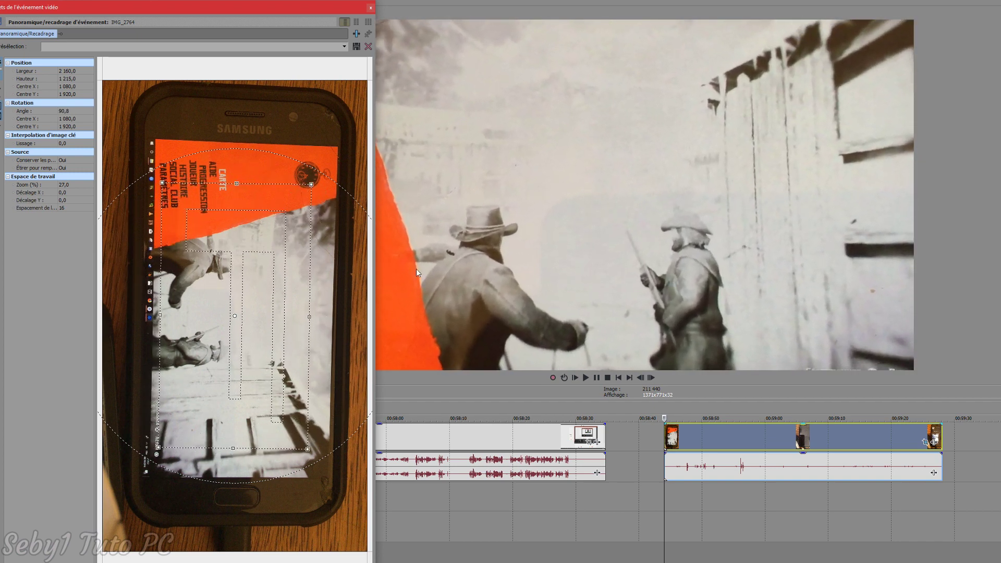
drag(312, 185, 366, 69)
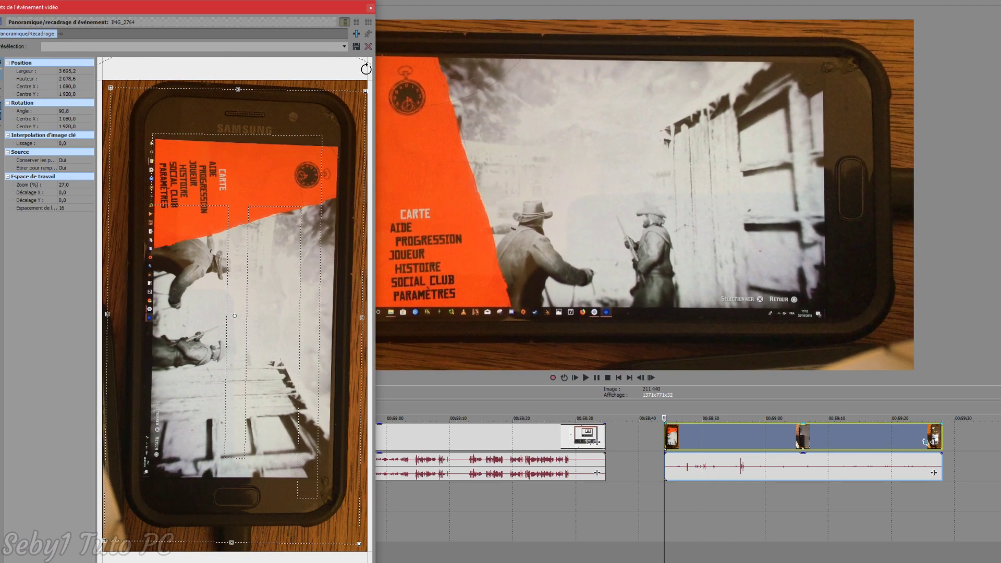
drag(299, 152, 296, 139)
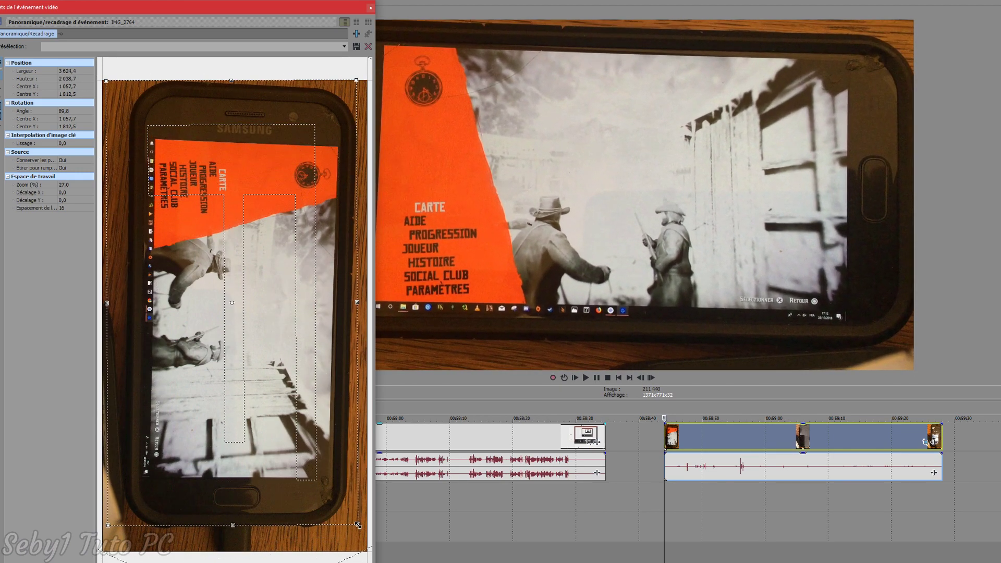
drag(360, 529, 359, 526)
drag(316, 453, 308, 441)
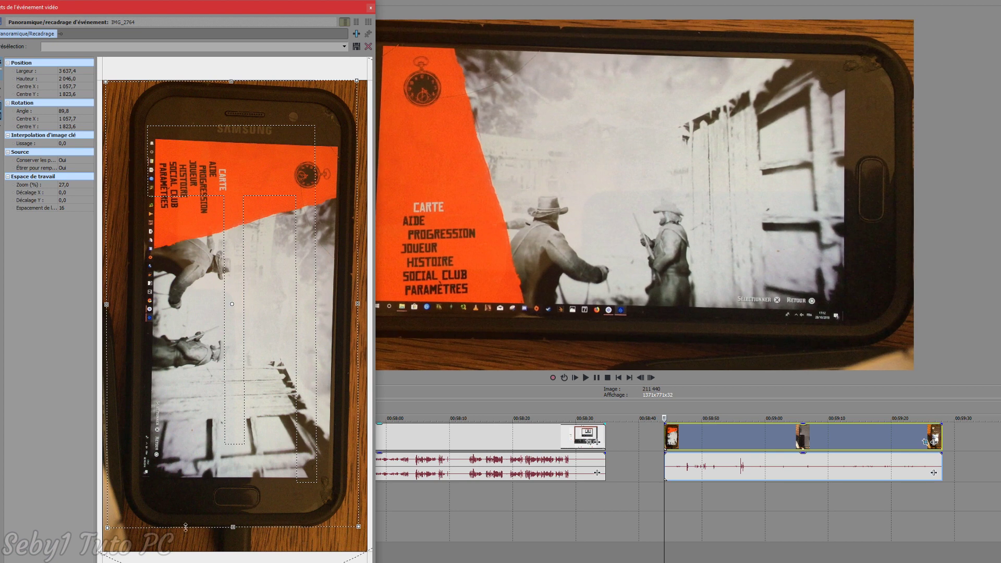
click(370, 9)
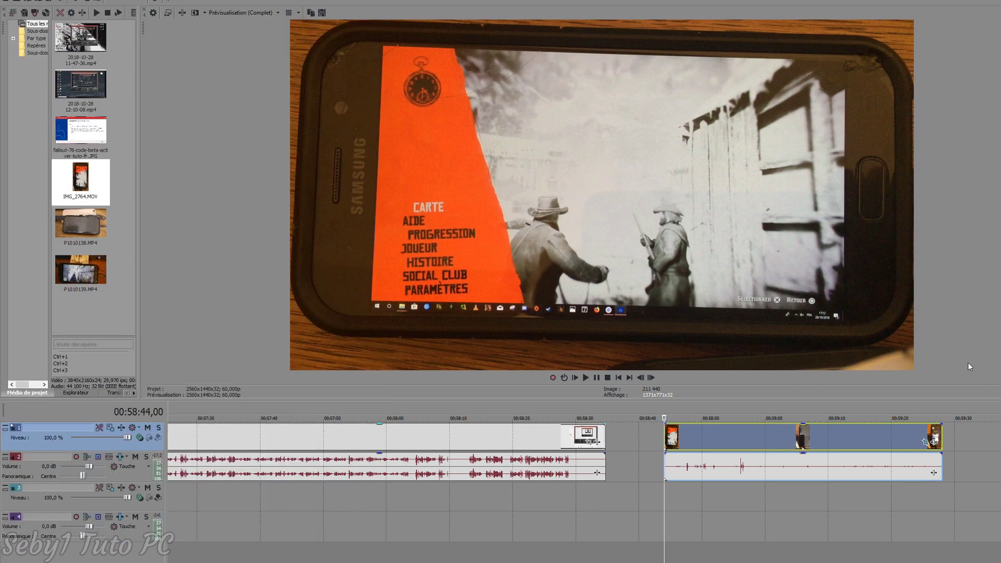
Step: Check the rotated phone video at several points on the timeline and play it from near its start
click(676, 441)
click(712, 440)
click(788, 441)
click(702, 440)
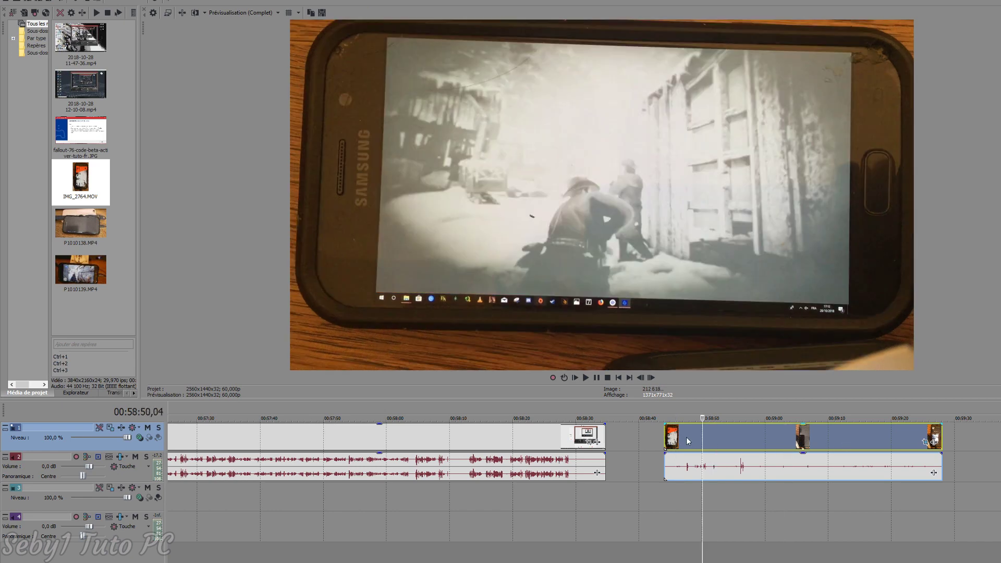
click(678, 434)
click(586, 379)
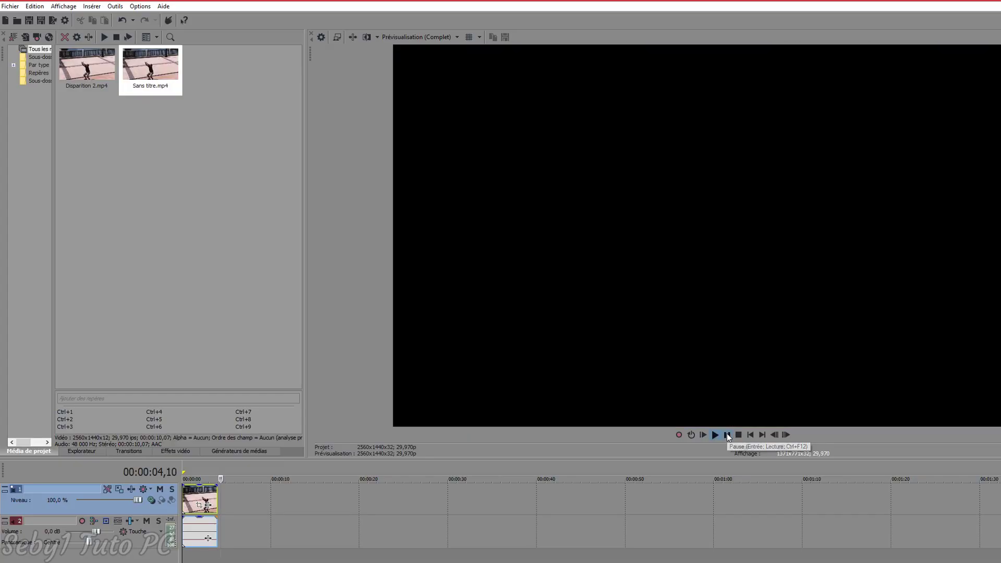
click(728, 435)
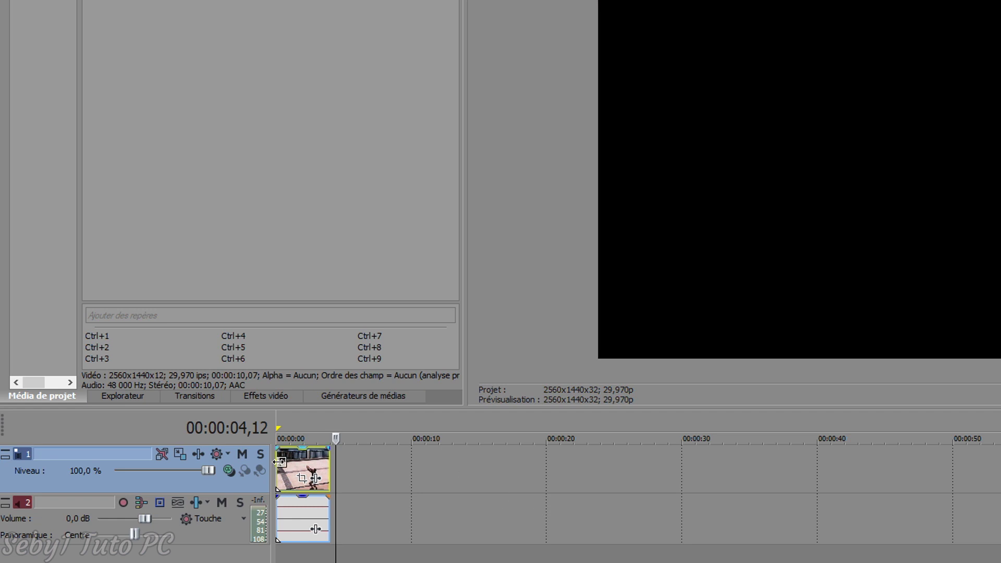
Step: Draw a rectangular mask around the jumping man on the first frame of the Sans titre event and narrow both its sides
key(ctrl+Home)
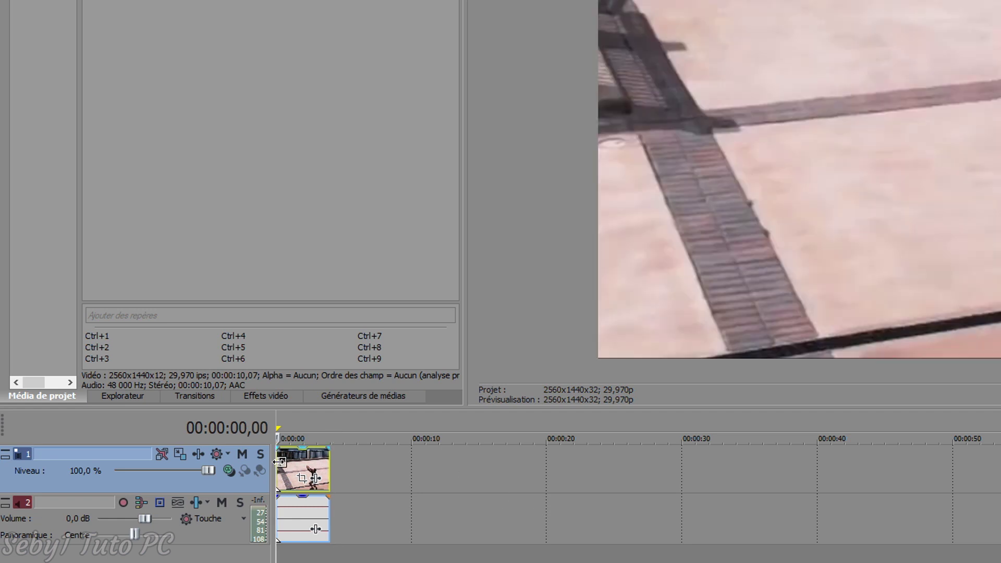
click(302, 478)
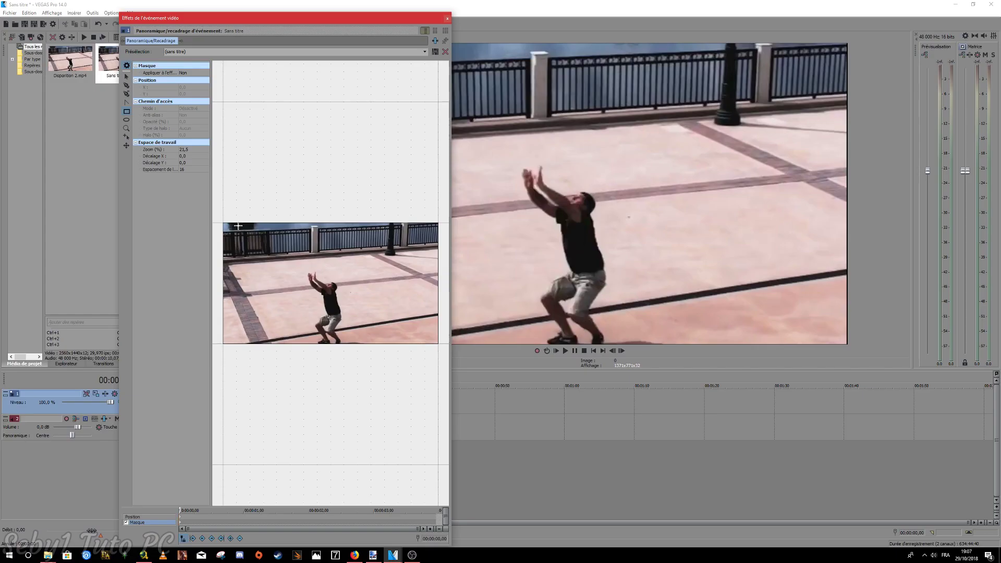
drag(238, 226, 411, 345)
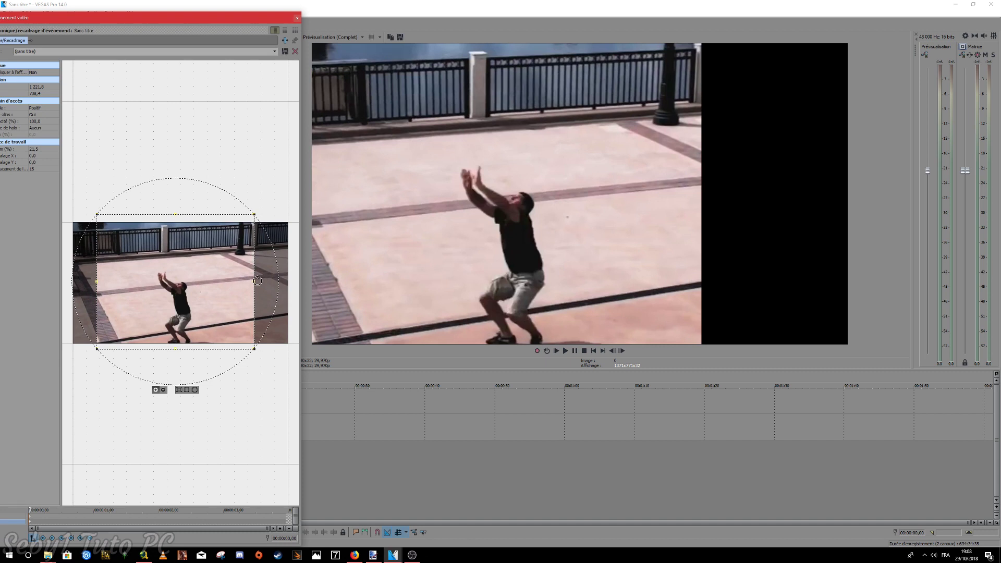
drag(255, 281, 248, 280)
drag(96, 282, 114, 282)
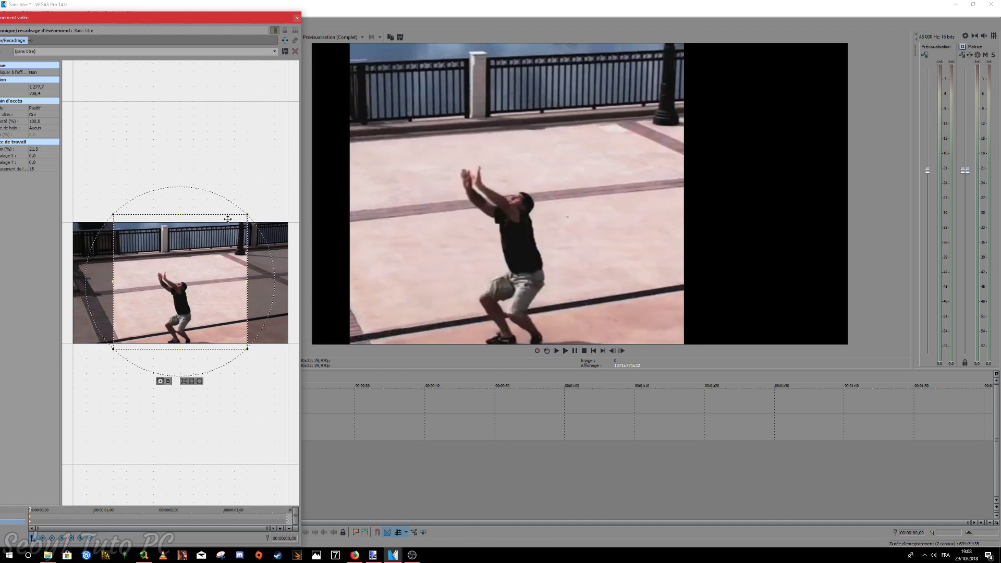
Step: Shift the Sans titre event's crop frame sideways so the masked man moves towards the left half of the picture
click(28, 516)
drag(195, 21, 176, 42)
drag(127, 307, 132, 307)
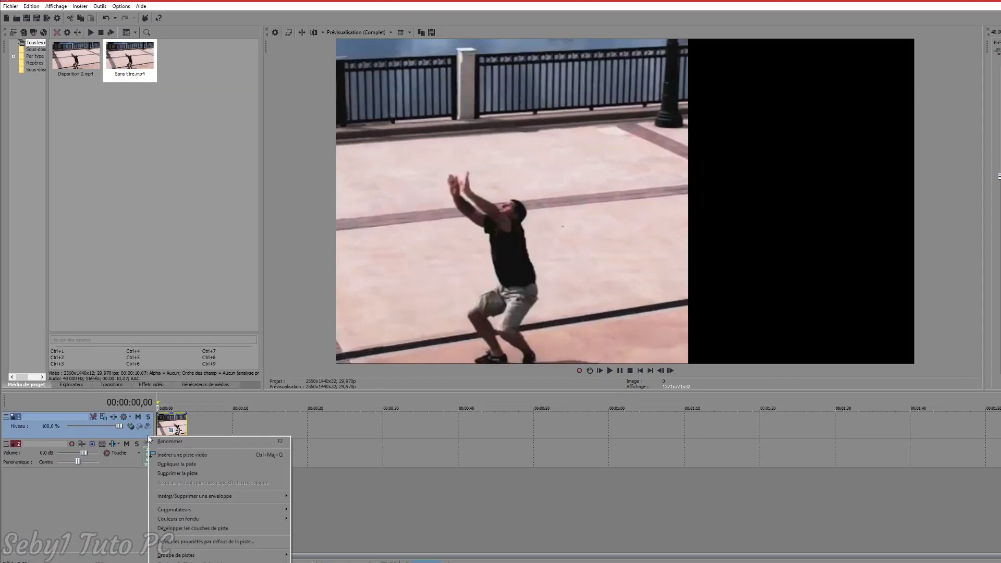
Step: Insert a video track above the masked clip and add Disparition 2.mp4 to the timeline after that clip
click(175, 455)
scroll(172, 454, up, 5)
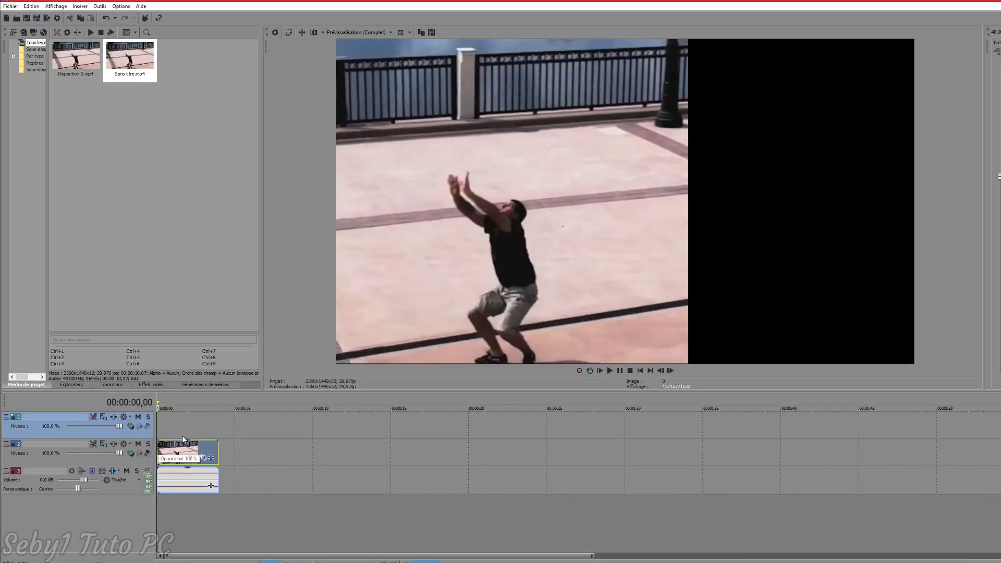
drag(66, 57, 413, 459)
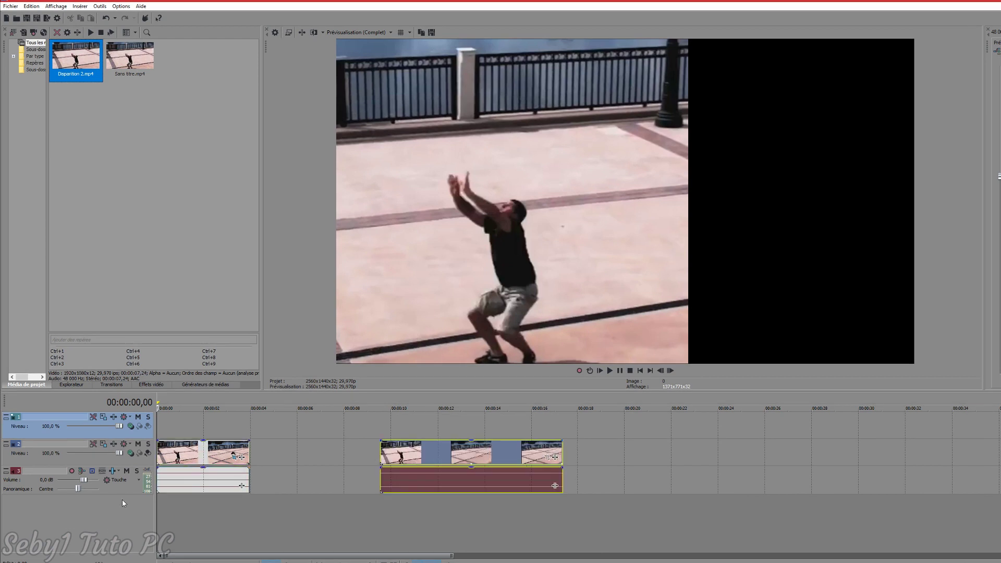
click(440, 456)
click(413, 455)
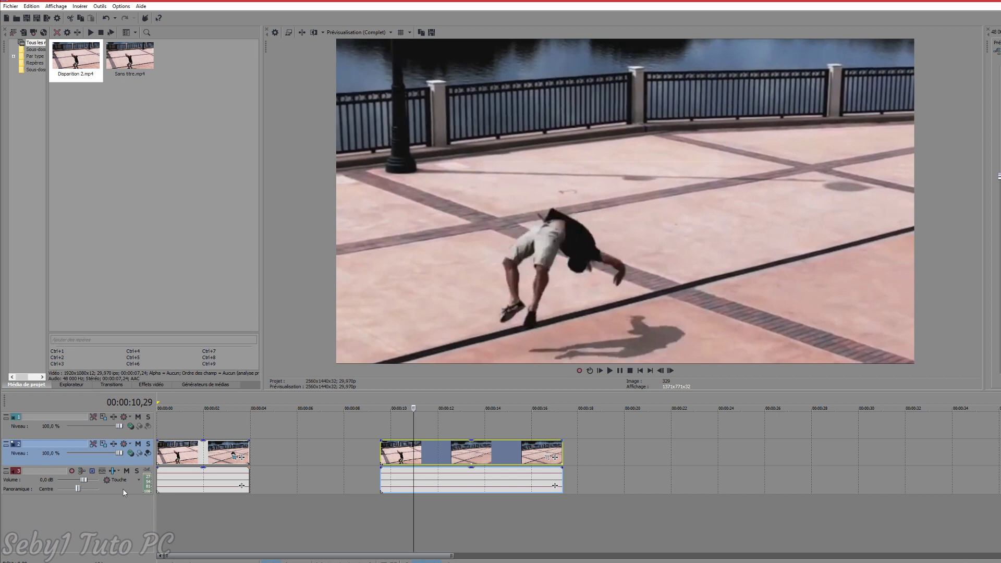
Step: Delete the audio track and move the Disparition 2 event to the start of the upper video track
right_click(119, 487)
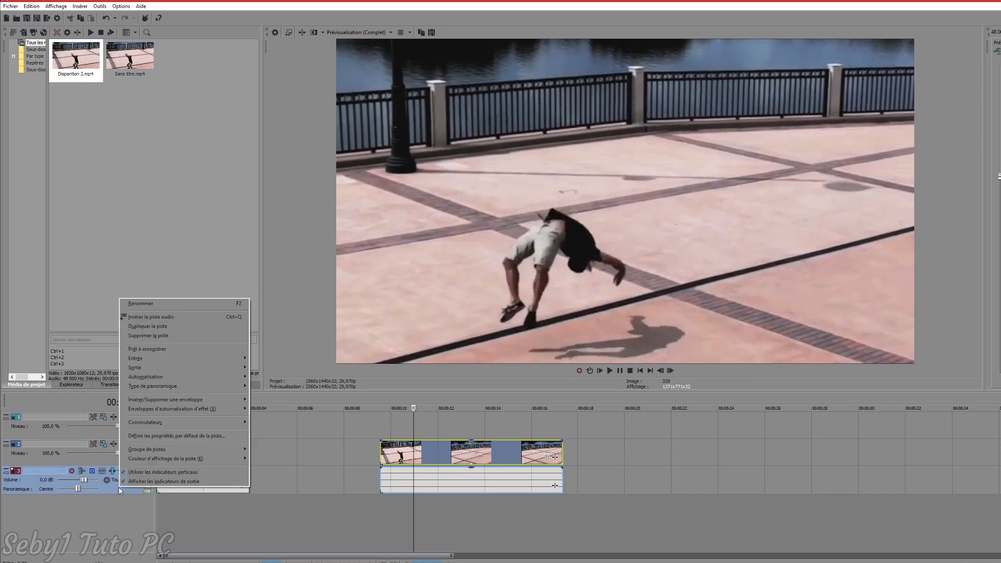
click(166, 335)
click(213, 476)
drag(394, 455, 186, 414)
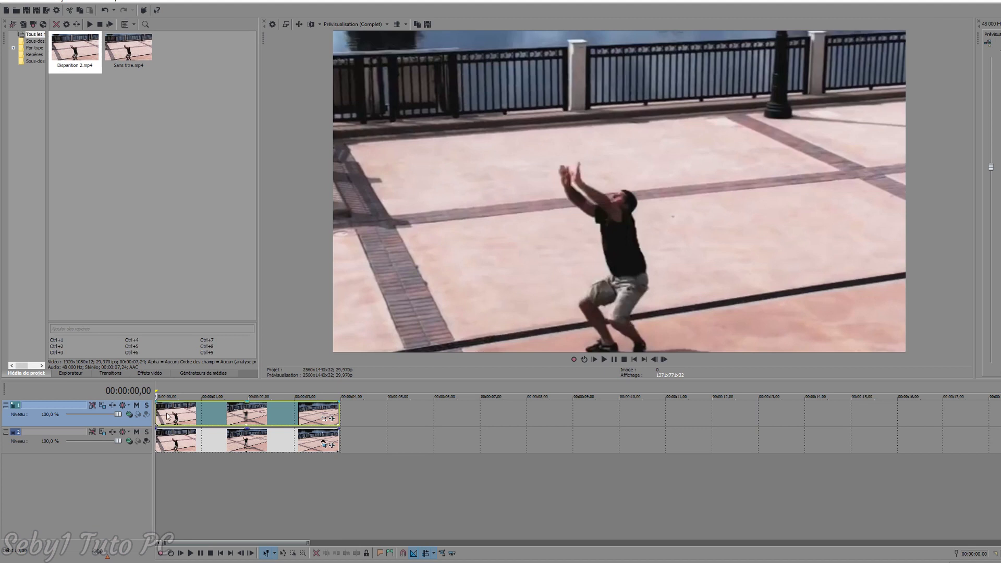
Step: Enable masking on the Disparition 2 event and draw a rectangular mask around the man, spanning the full picture height
click(324, 418)
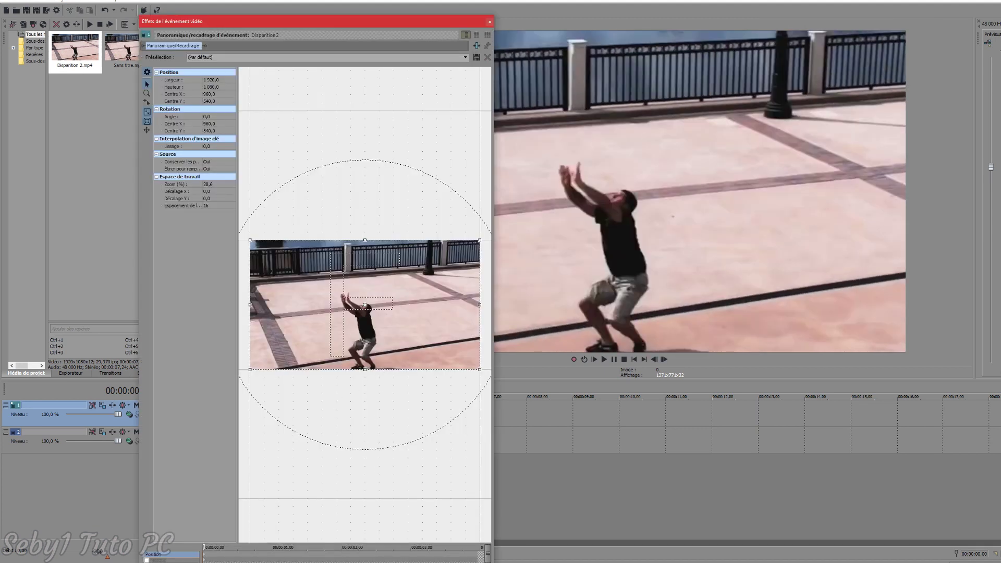
click(146, 560)
drag(296, 239, 444, 374)
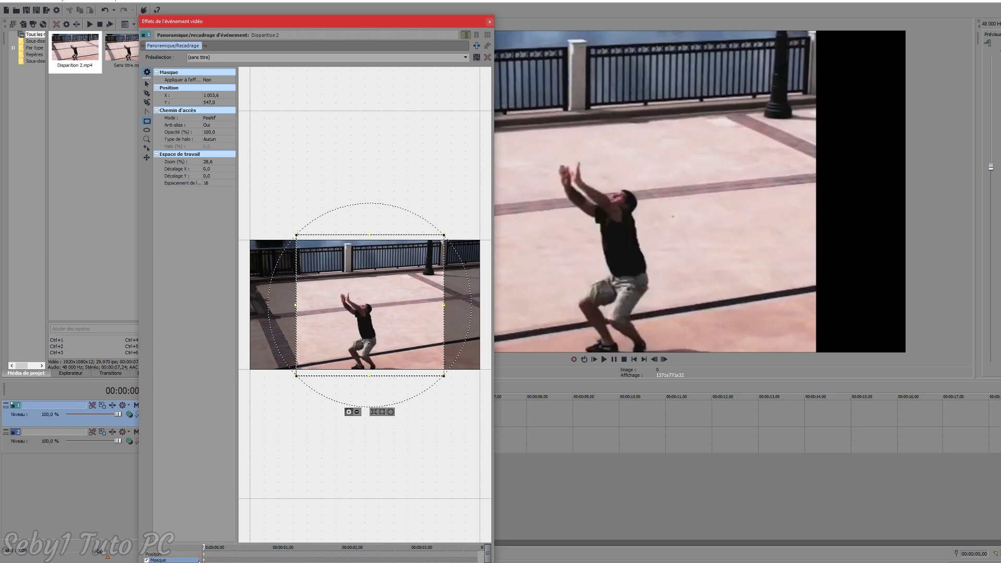
Step: Shift the Disparition 2 crop frame to a centre X of about 394.5 so its masked picture fills the right half
click(205, 555)
drag(395, 24, 224, 28)
drag(239, 299, 171, 299)
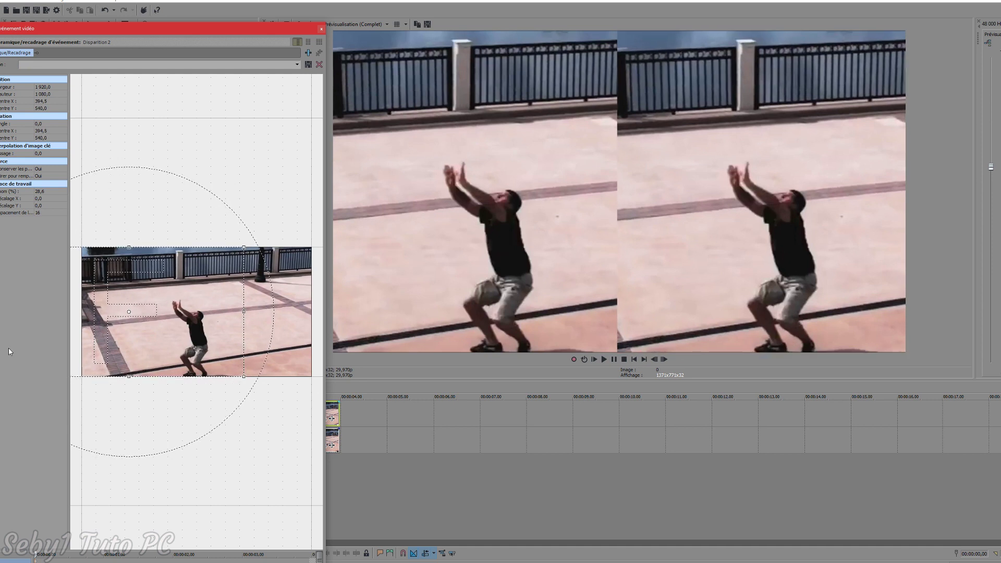
Step: Add the title "Avant" on the top video track, place it high over the picture's left half and give it a dark outline
click(322, 29)
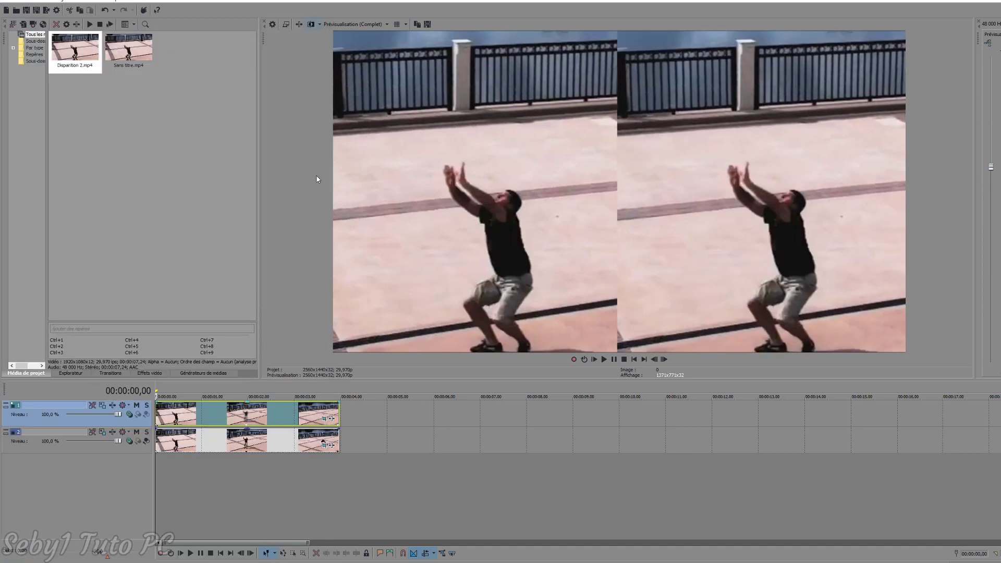
click(619, 360)
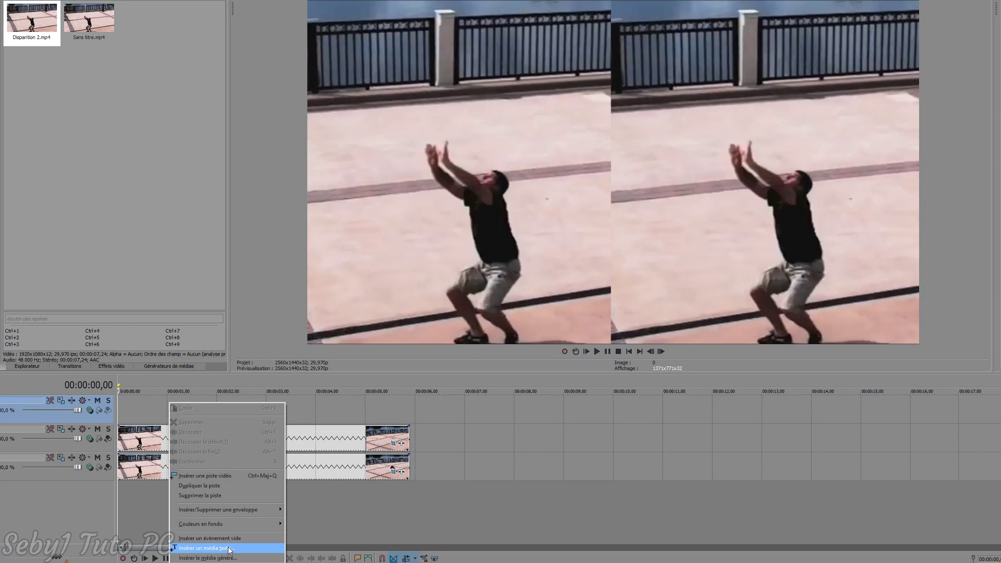
click(229, 551)
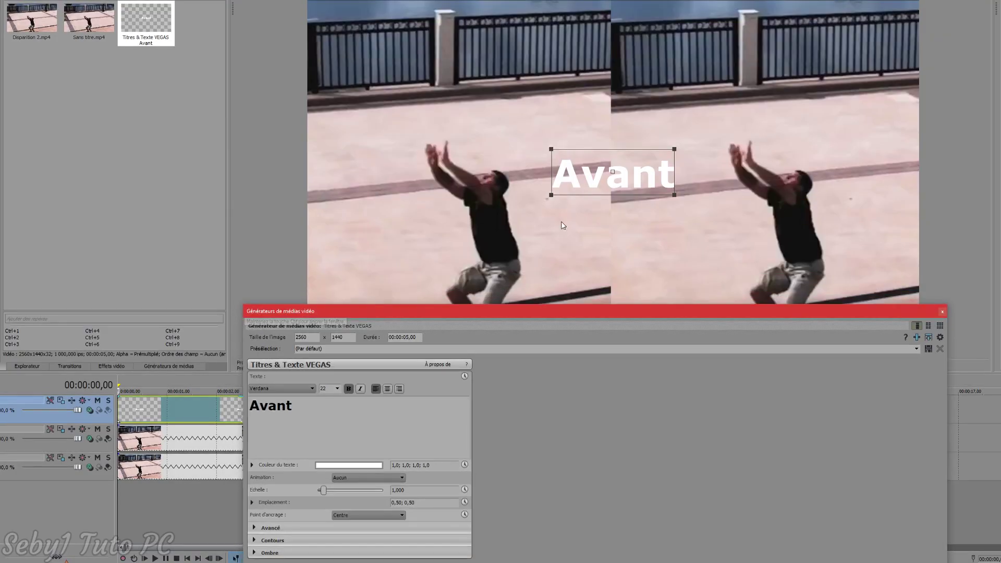
drag(599, 181, 457, 45)
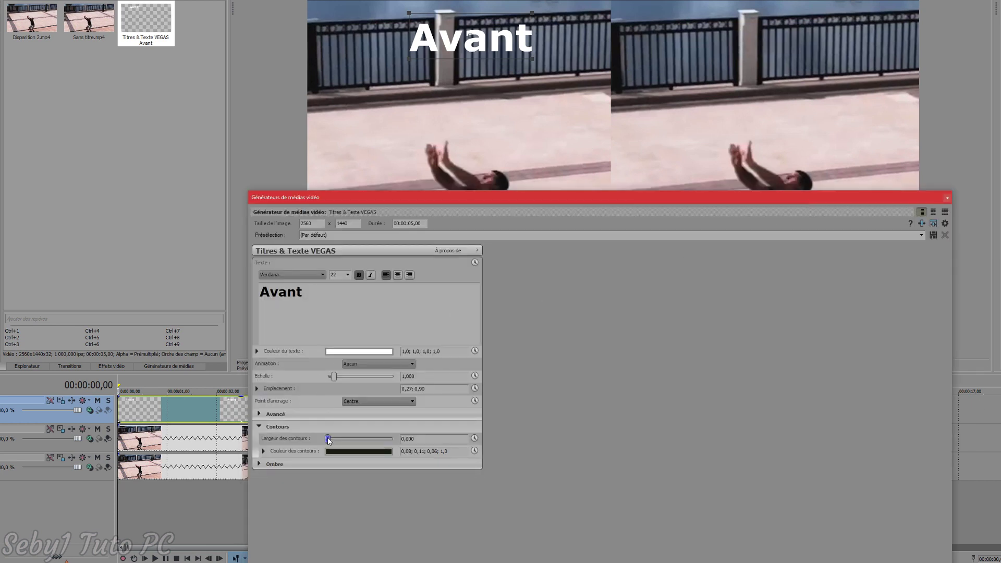
drag(327, 439, 337, 438)
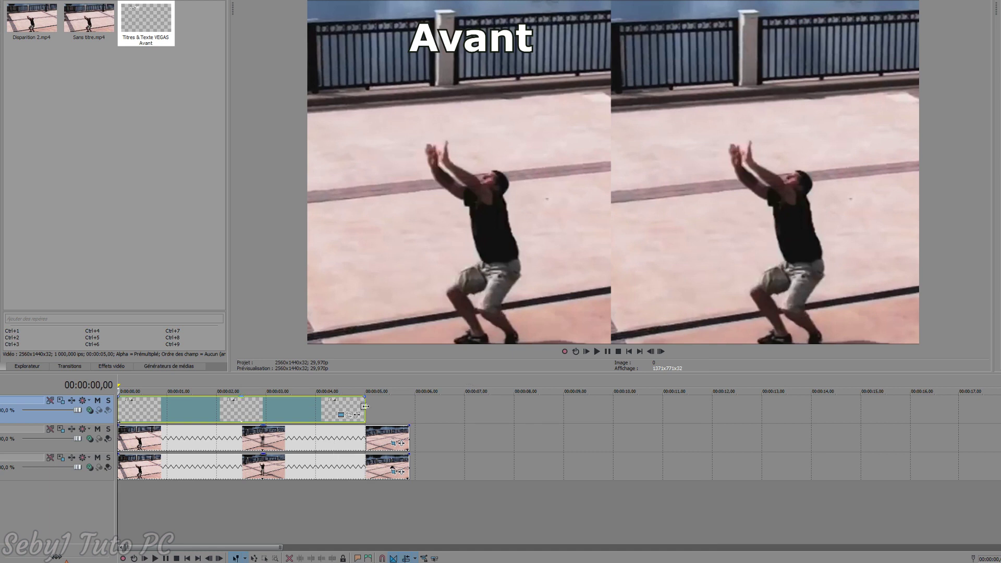
Step: Extend the Avant title event to the end of the clips and insert a new video track above it
drag(365, 406, 408, 406)
right_click(109, 425)
click(122, 440)
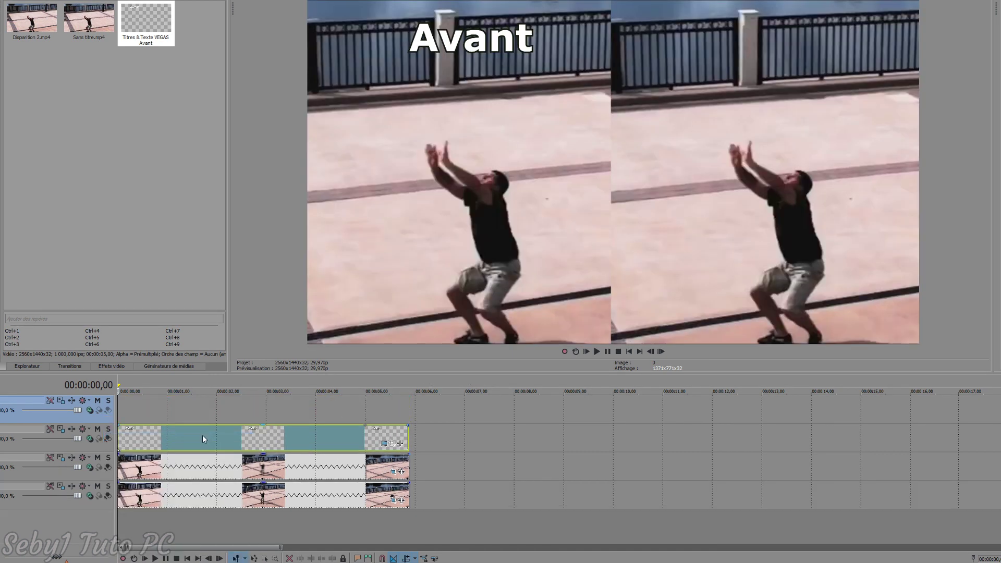
Step: Duplicate the Avant title to the start of the upper track as separate source media, making it a black "Après" with white outline over the right half
click(146, 432)
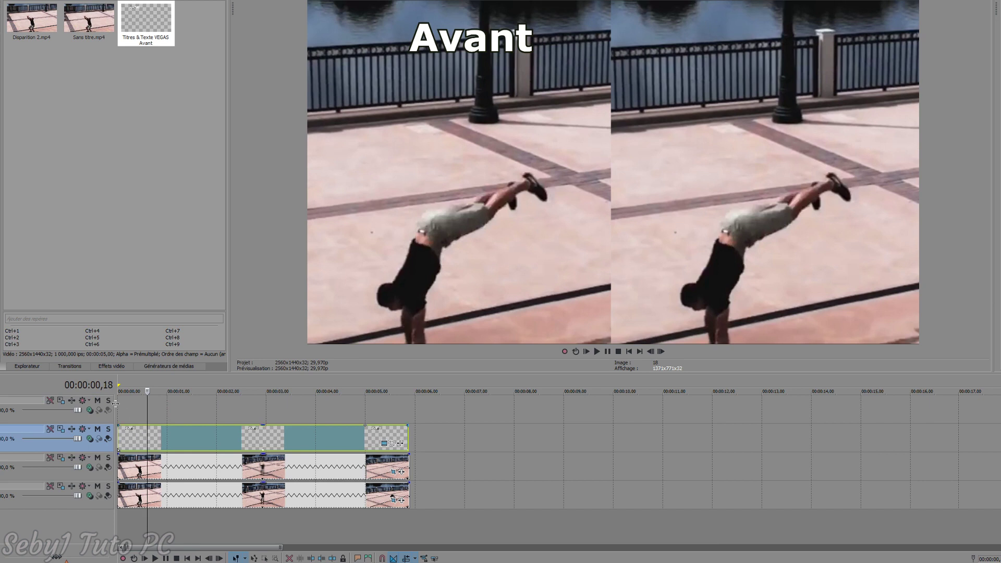
right_click(125, 437)
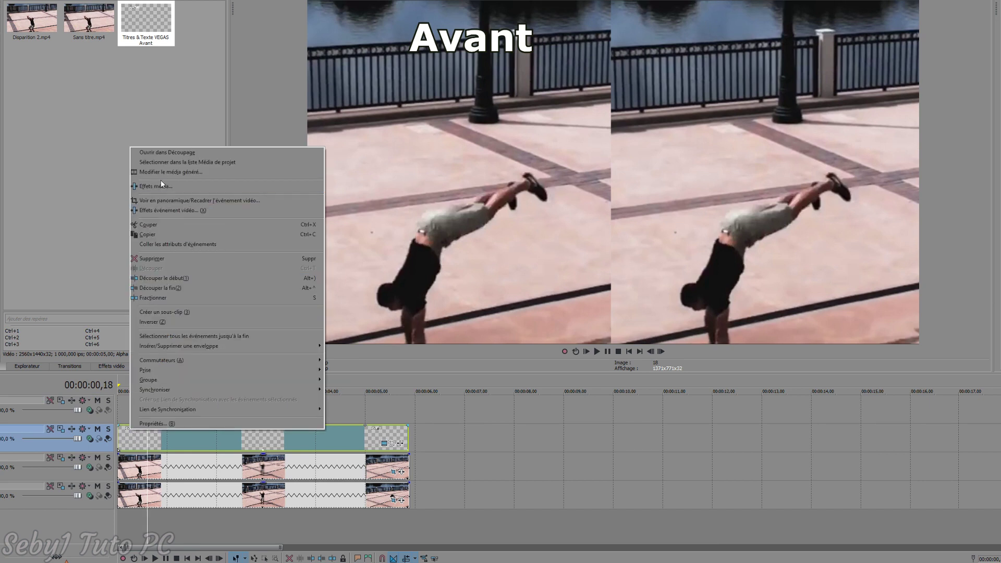
click(143, 234)
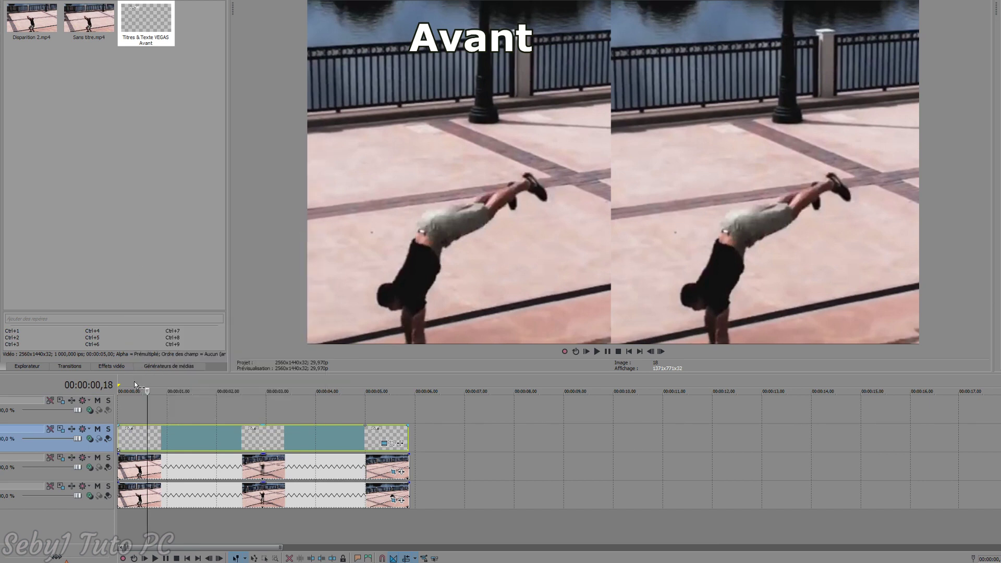
click(118, 407)
right_click(117, 407)
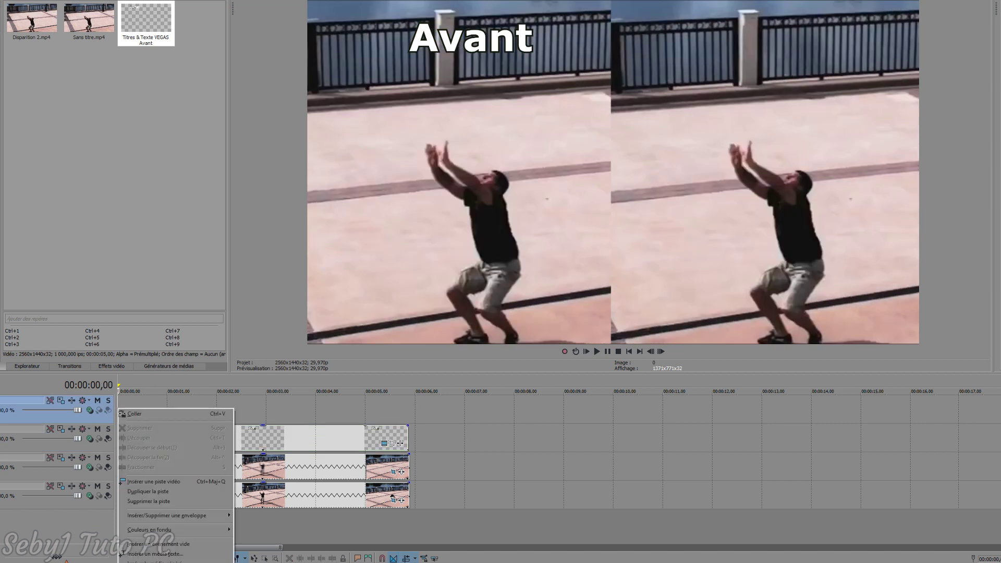
click(150, 415)
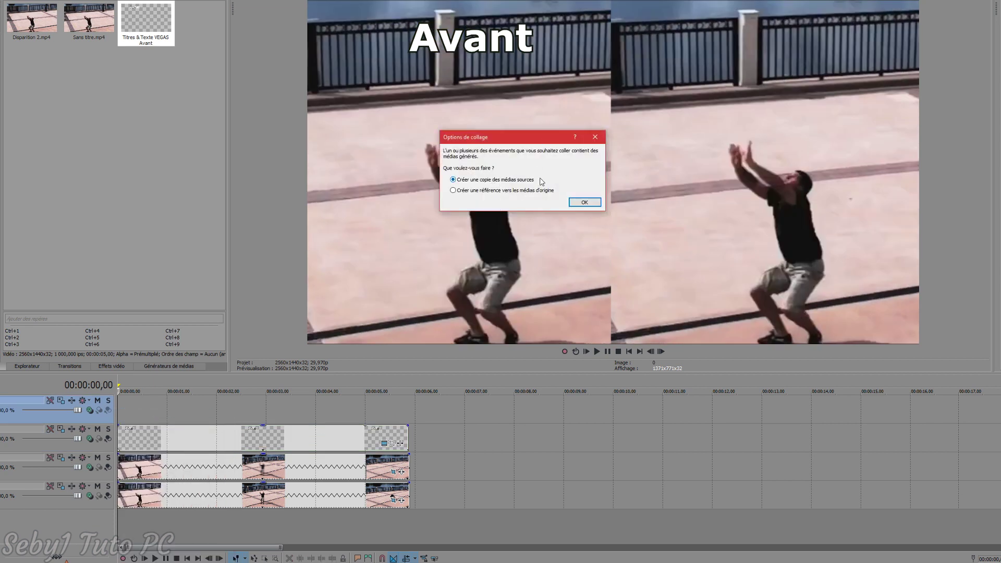
click(588, 202)
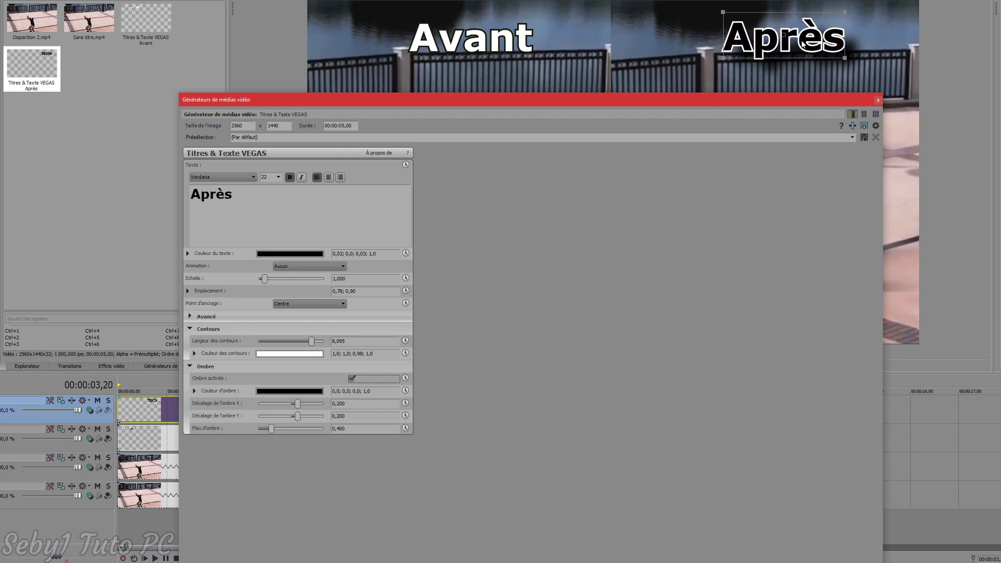
click(878, 100)
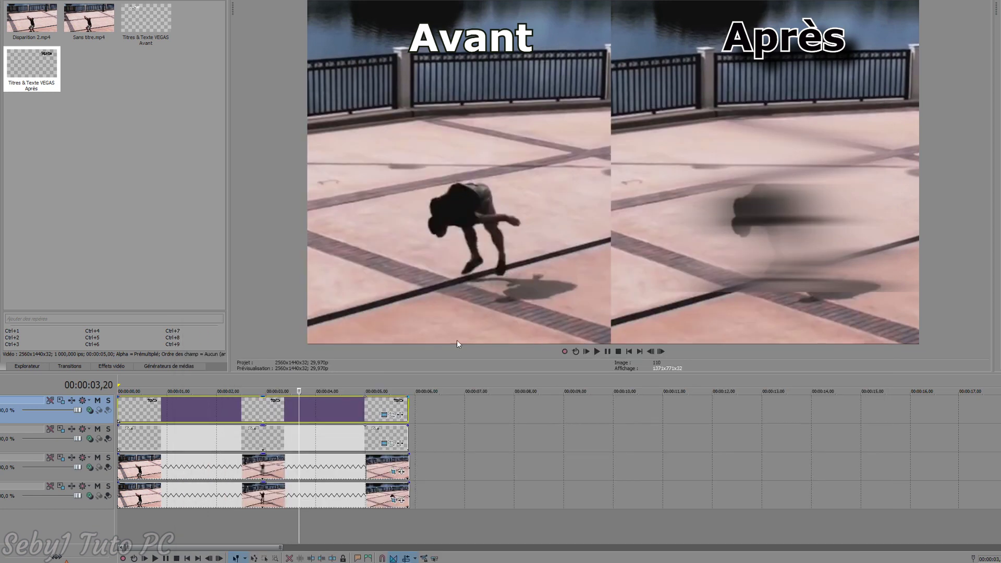
Step: Extend both title events so they end exactly where the two video clips end
click(408, 466)
key(End)
scroll(522, 438, up, 5)
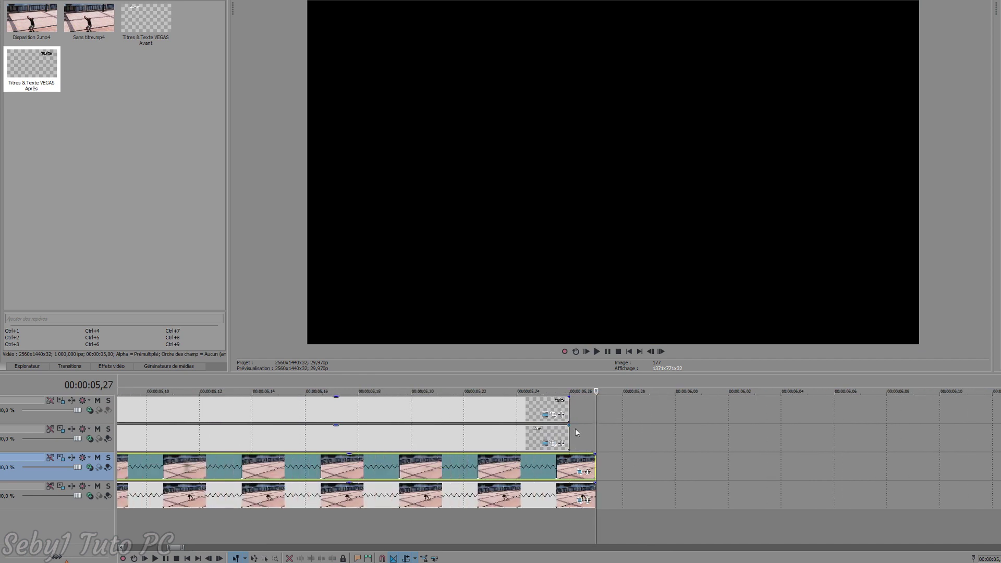
drag(569, 410, 596, 410)
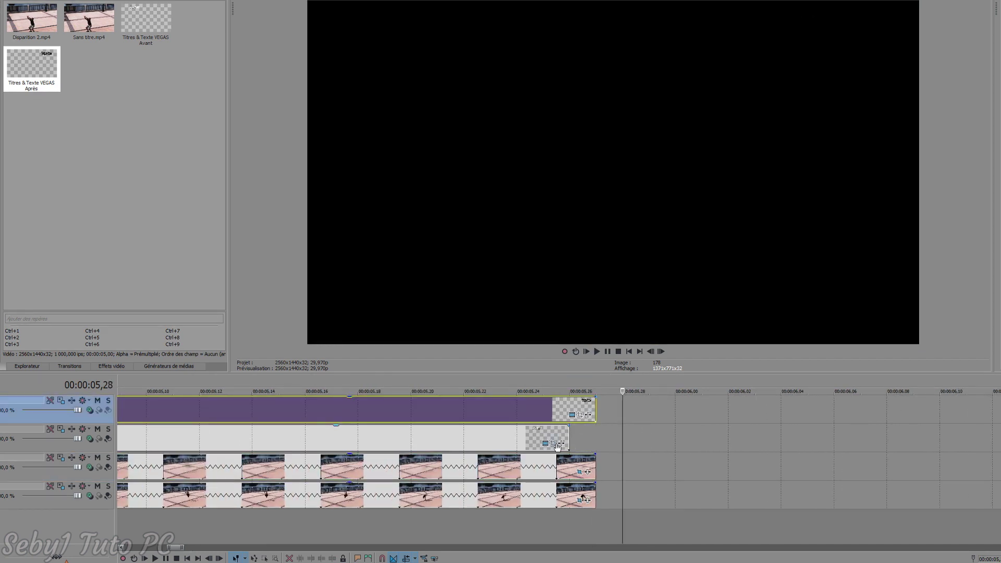
click(558, 447)
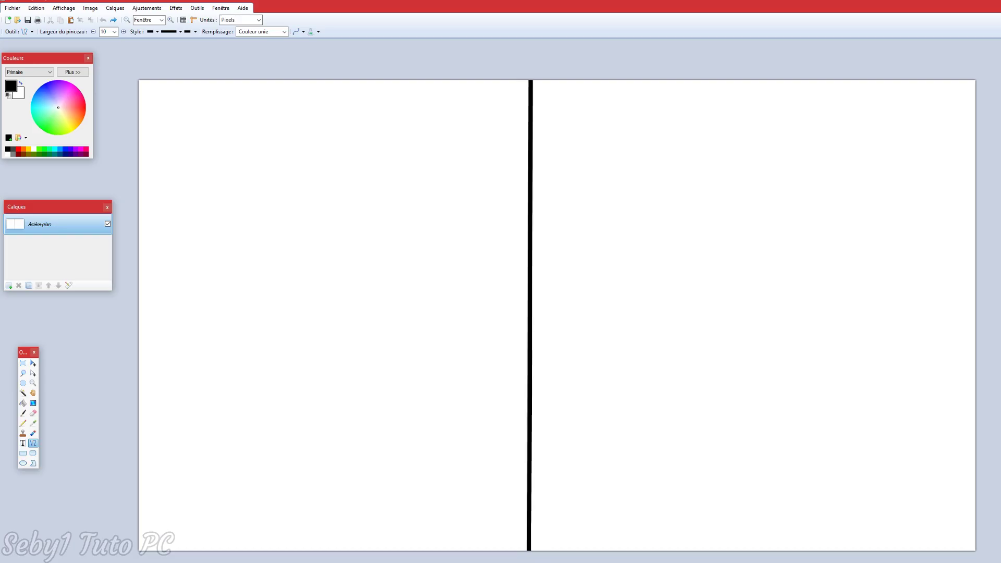
Step: In paint.net, thicken the vertical black line and erase the white background on both sides of it to transparency
click(124, 32)
click(124, 32)
click(124, 31)
click(123, 32)
click(124, 32)
click(123, 32)
click(123, 32)
click(124, 32)
key(Return)
click(23, 392)
click(248, 302)
key(Delete)
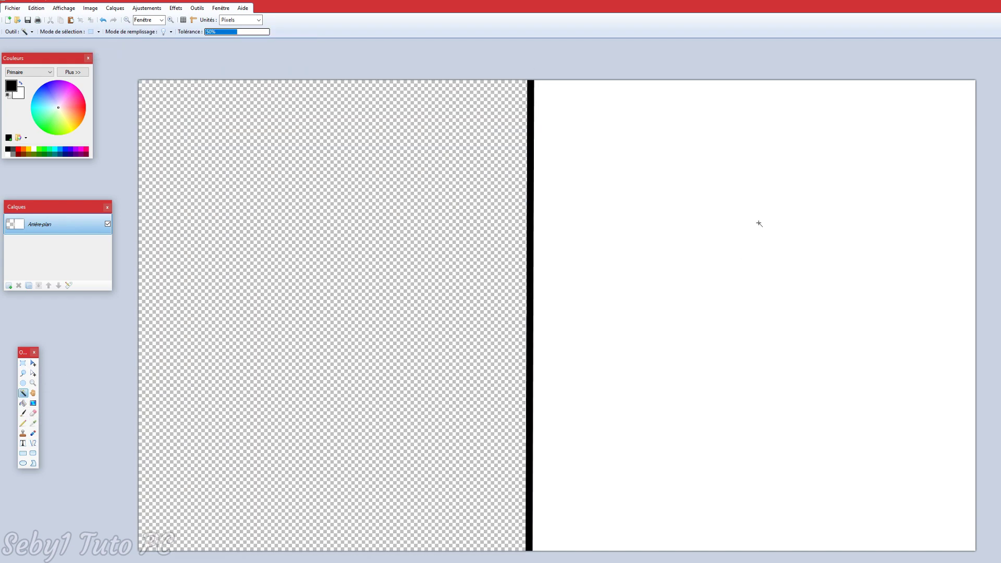
click(759, 224)
key(Delete)
Step: Save the separator image as barre in PNG format in the filmer telephone folder
click(12, 8)
click(26, 76)
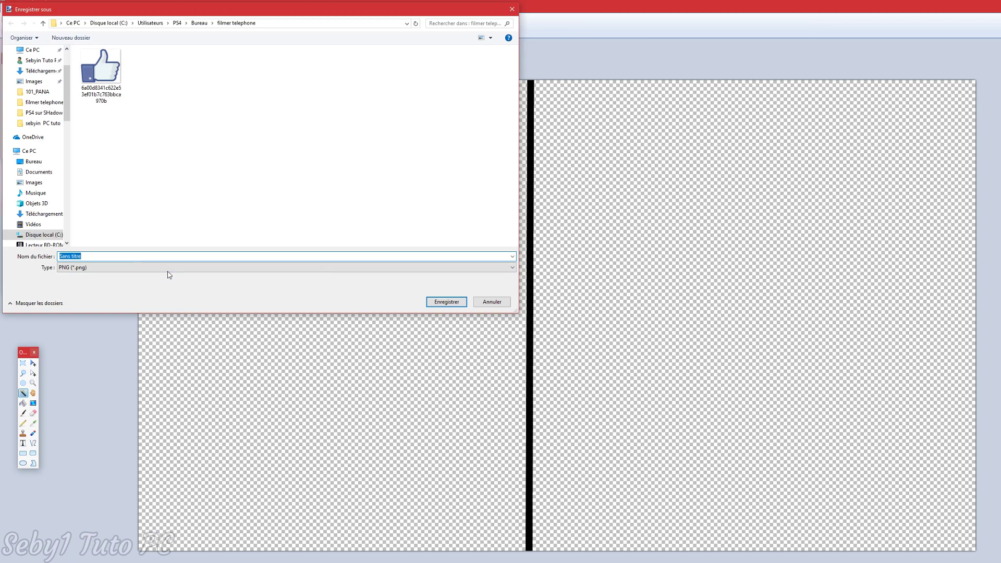
key(Return)
key(Return)
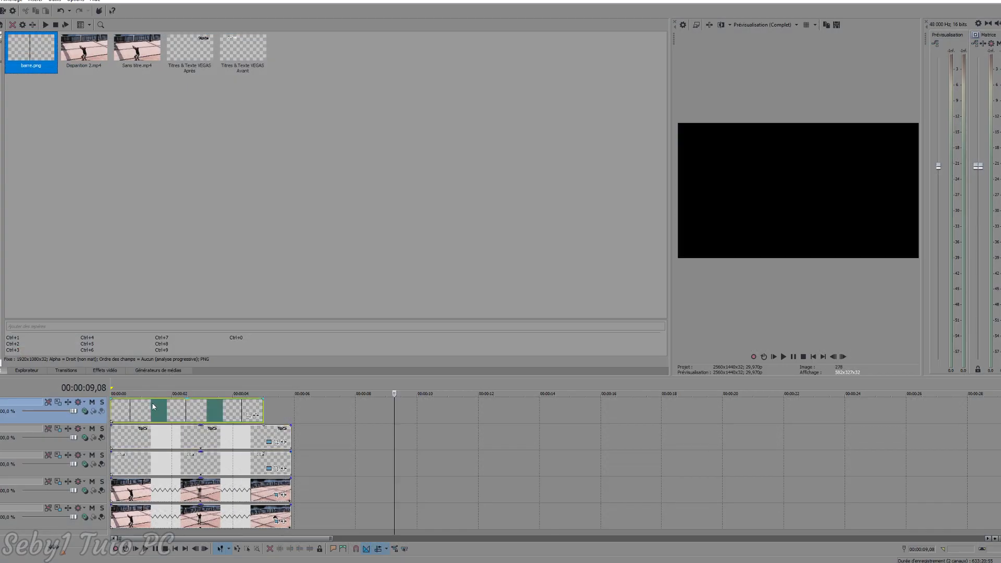
Step: In VEGAS Pro, extend the barre.png event on the top track to the end of the clips
click(153, 406)
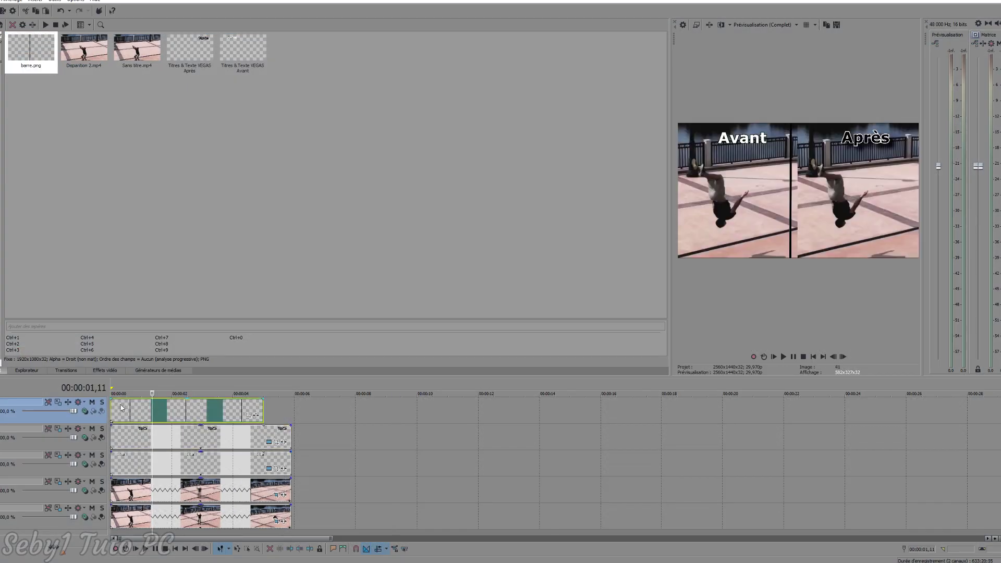
scroll(195, 411, up, 4)
click(338, 409)
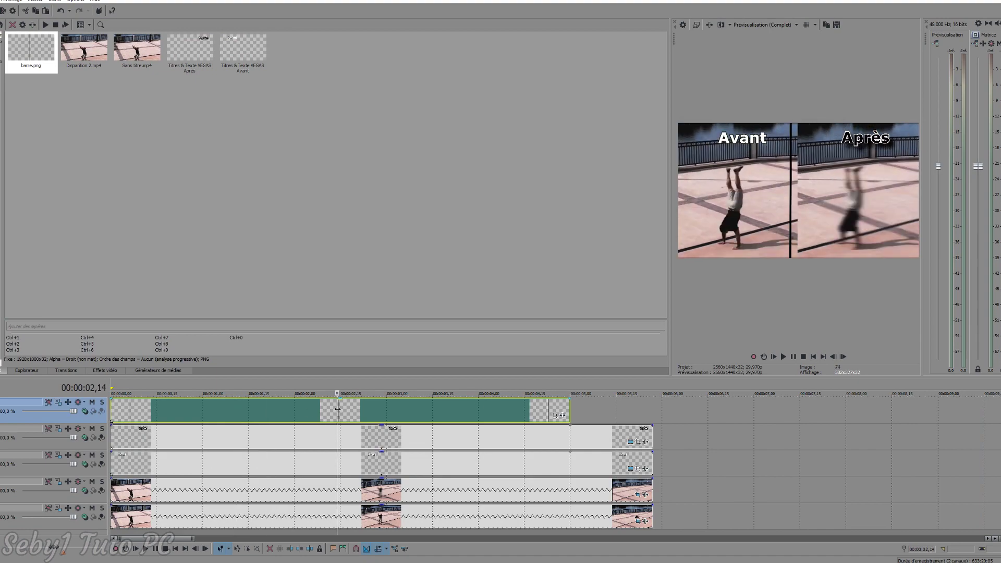
drag(562, 415, 652, 413)
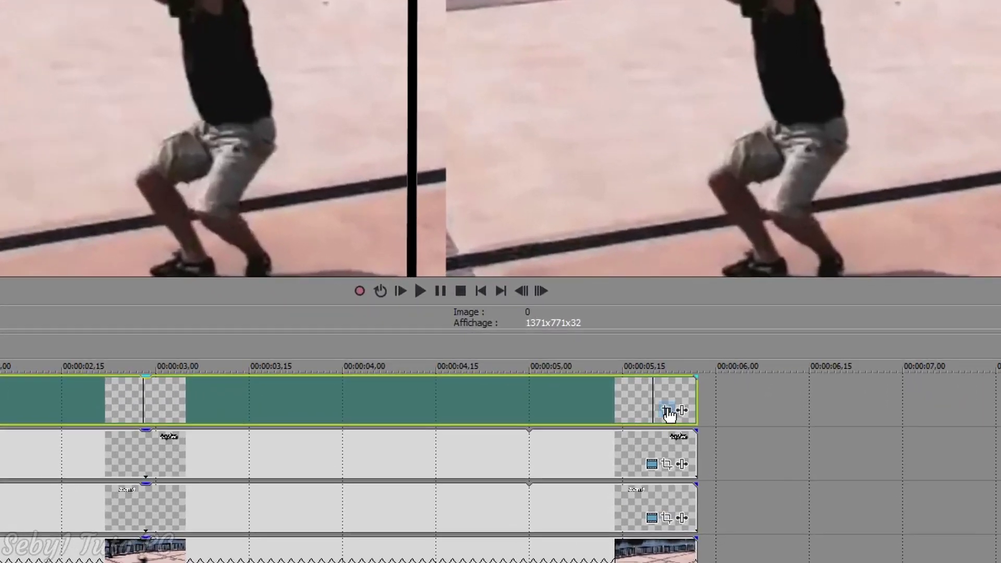
Step: Shift the barre event's crop frame so the black bar sits on the boundary between the two video halves
click(657, 408)
drag(247, 319, 218, 320)
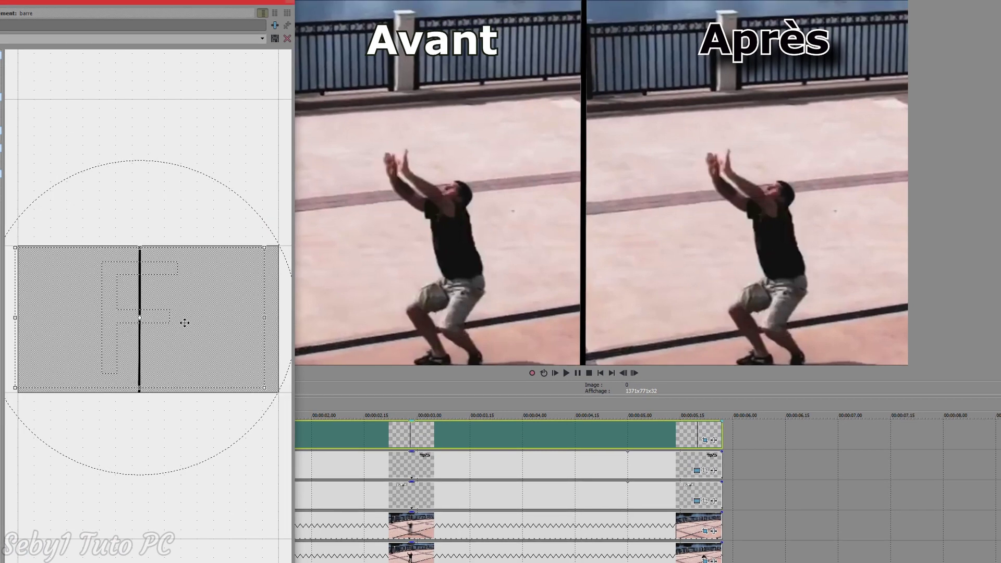
drag(184, 322, 185, 323)
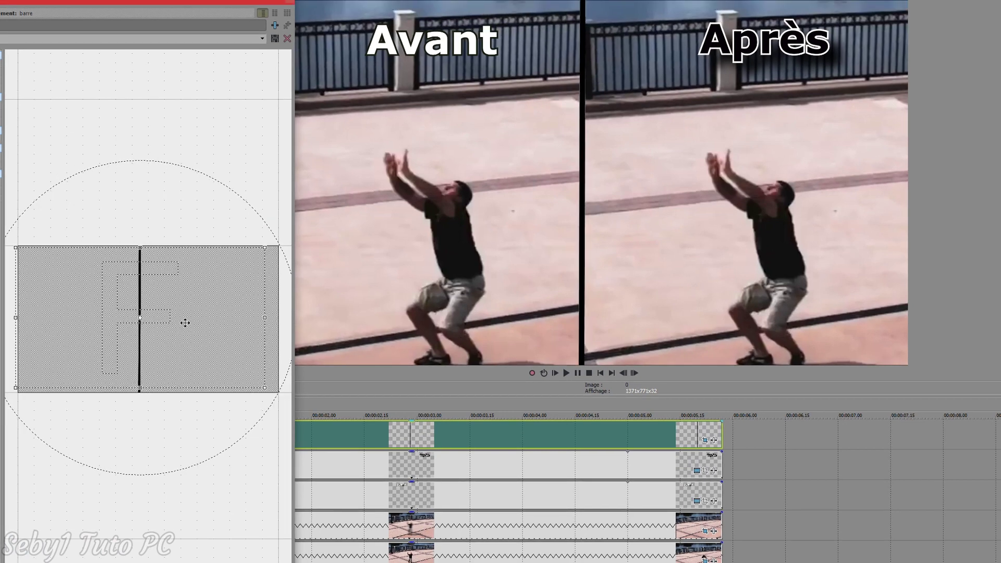
click(290, 4)
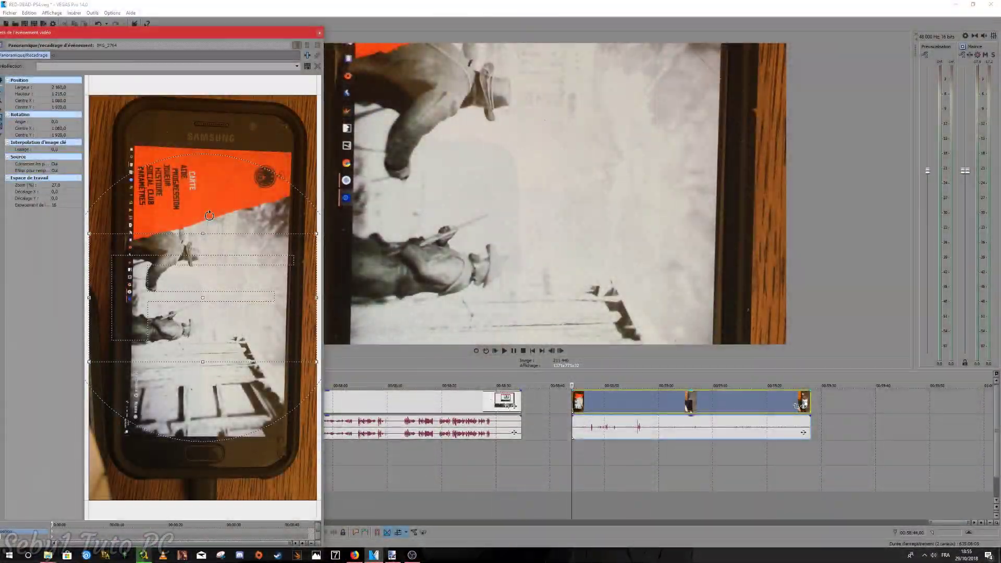
Step: Rotate the vertical phone clip's crop frame to about -90 degrees to turn the picture to landscape
drag(209, 216, 275, 305)
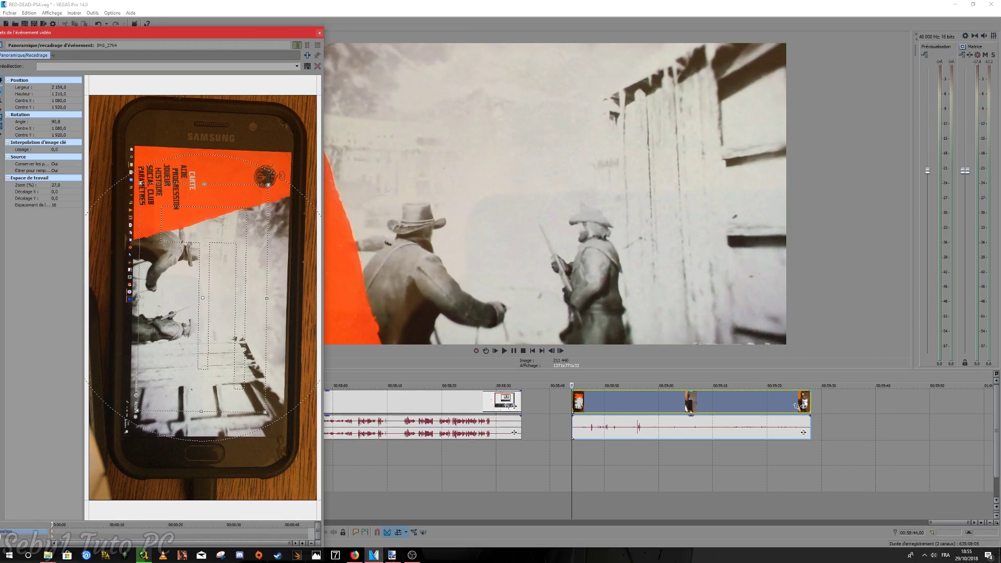